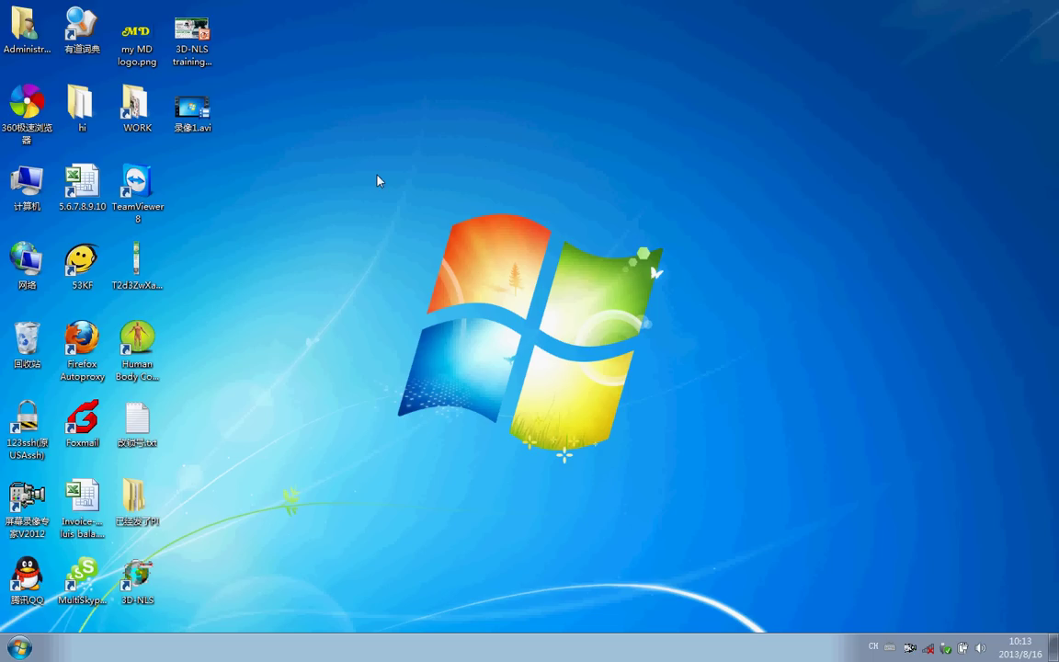
- Set the display resolution to 1024 × 768 and keep the changed display settings
right_click(460, 236)
click(526, 367)
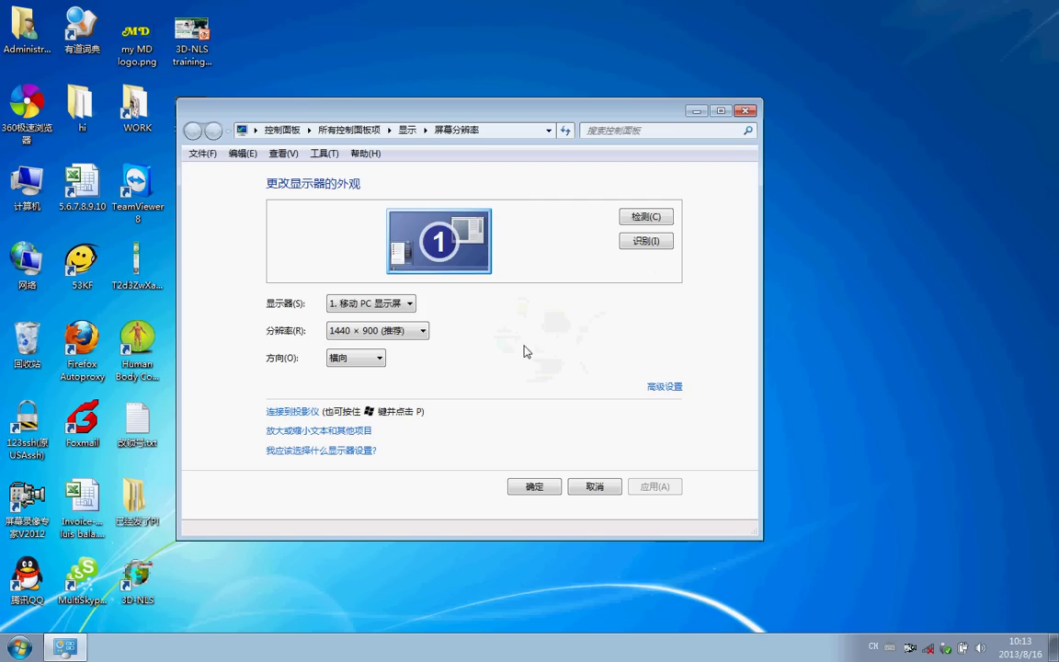
click(415, 333)
drag(346, 375, 351, 448)
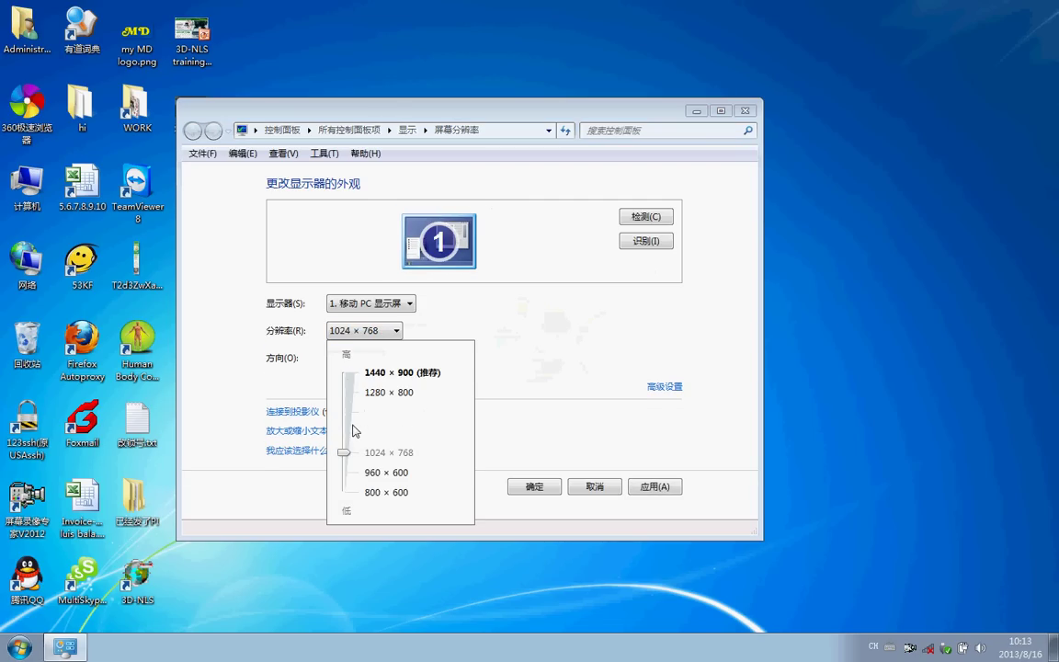
click(529, 490)
click(530, 490)
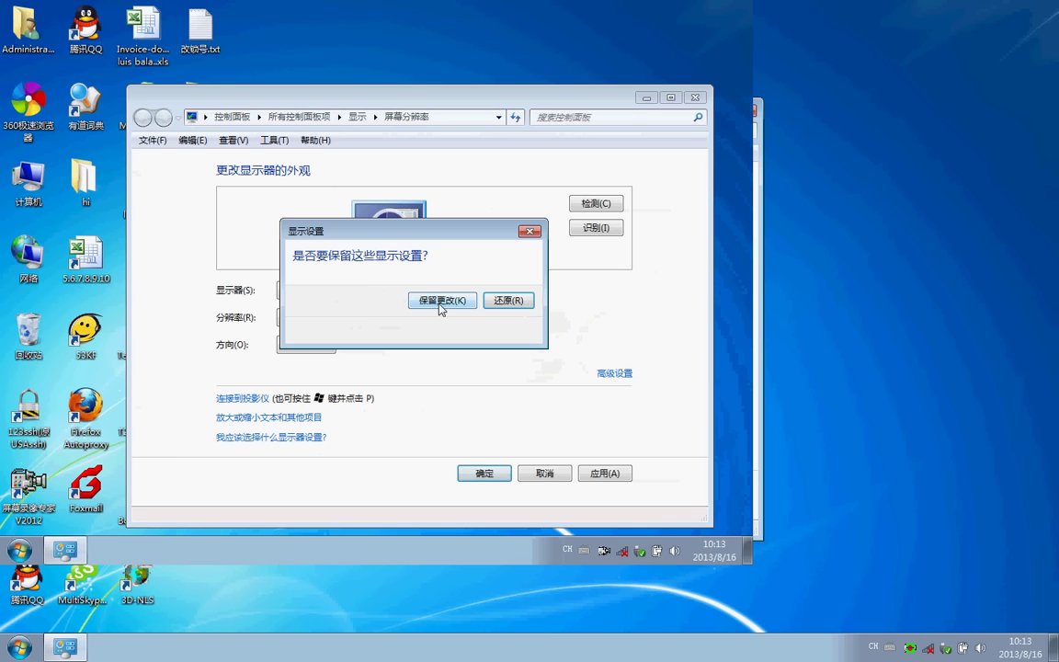
click(440, 303)
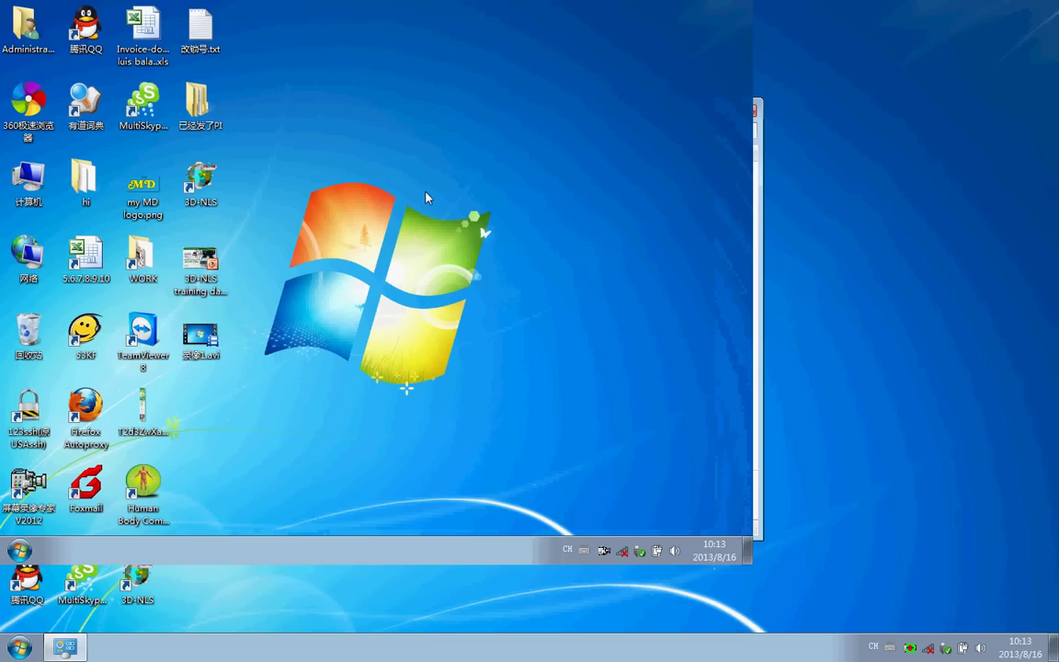
- Launch the 3D-NLS program and set the processor's deviation correction to 100% in its settings
double_click(204, 184)
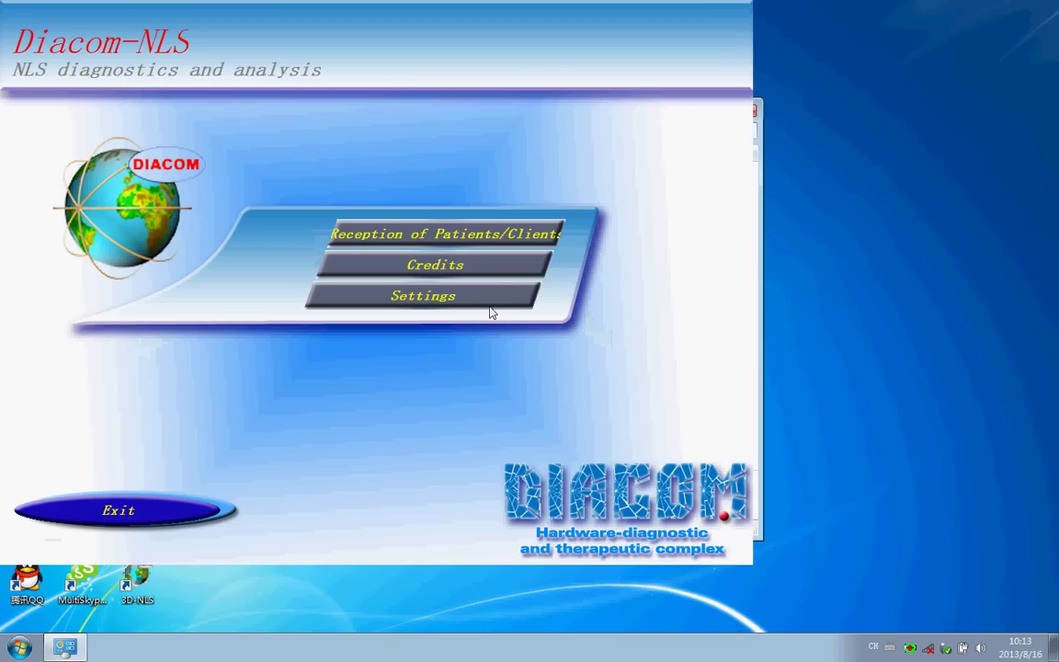
click(432, 296)
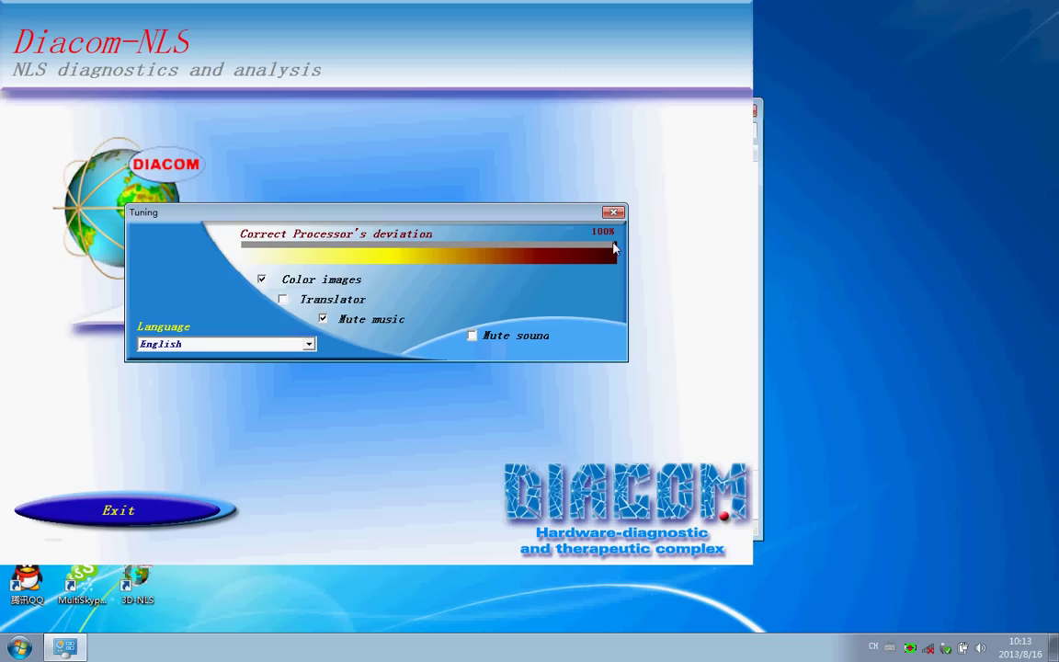
drag(603, 250, 617, 255)
click(614, 212)
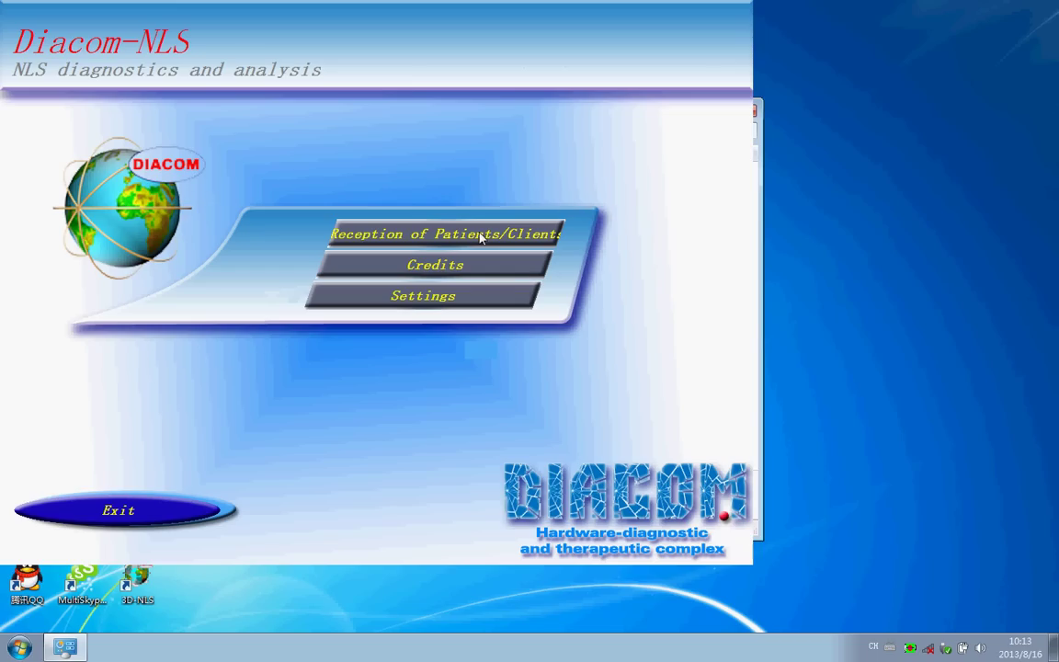
- Create a new patient card in the reception card index with the patient's name, age 47 and sex M
click(430, 233)
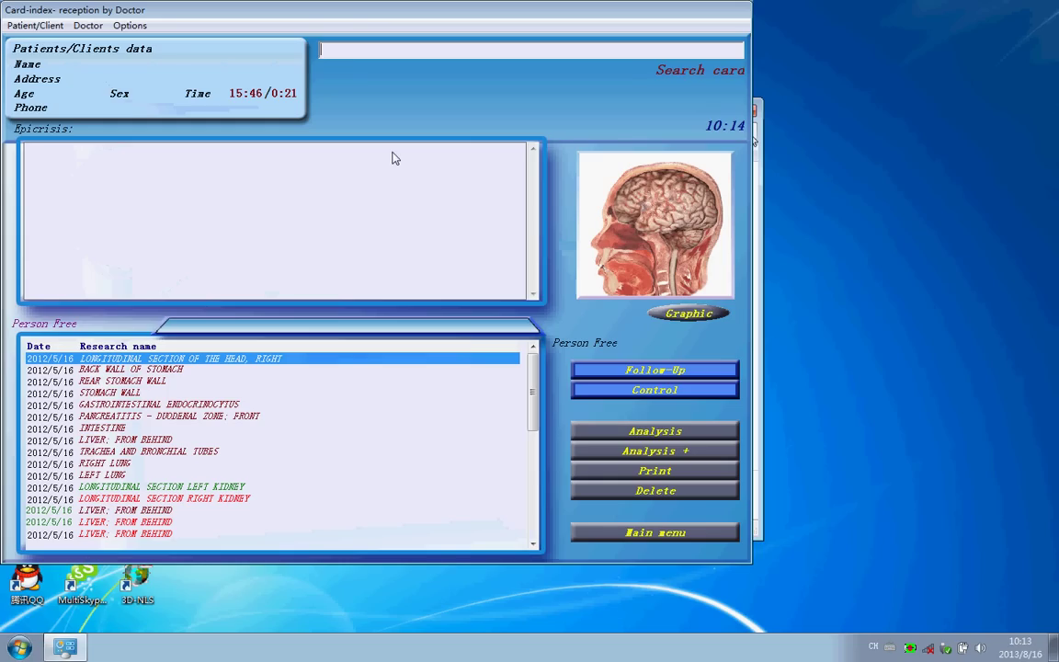
click(15, 26)
click(27, 42)
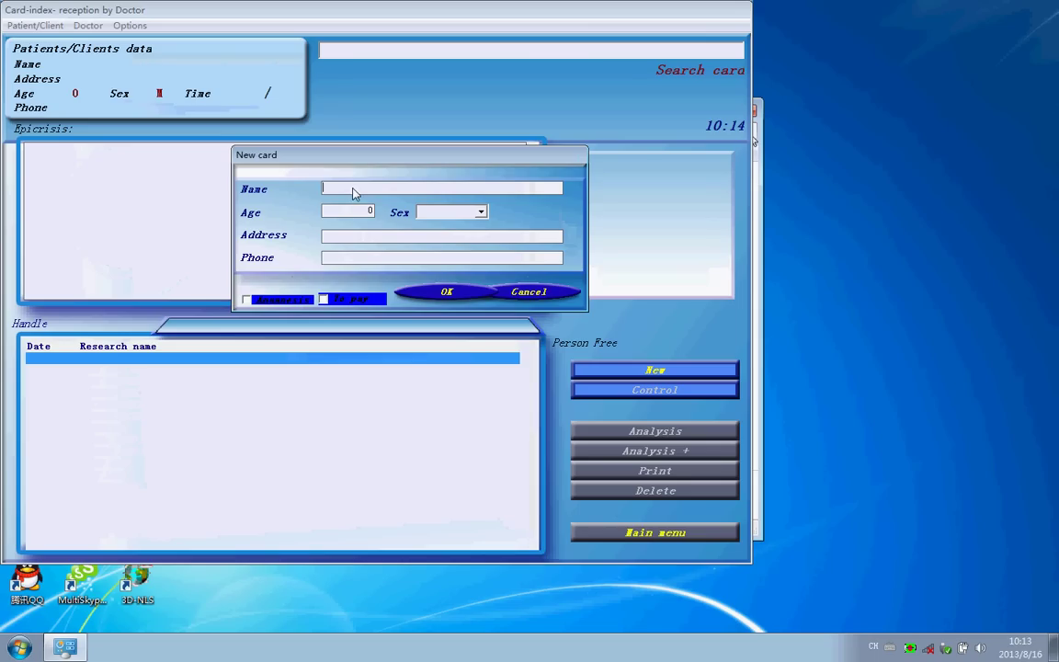
text(KIM)
click(339, 212)
text(47)
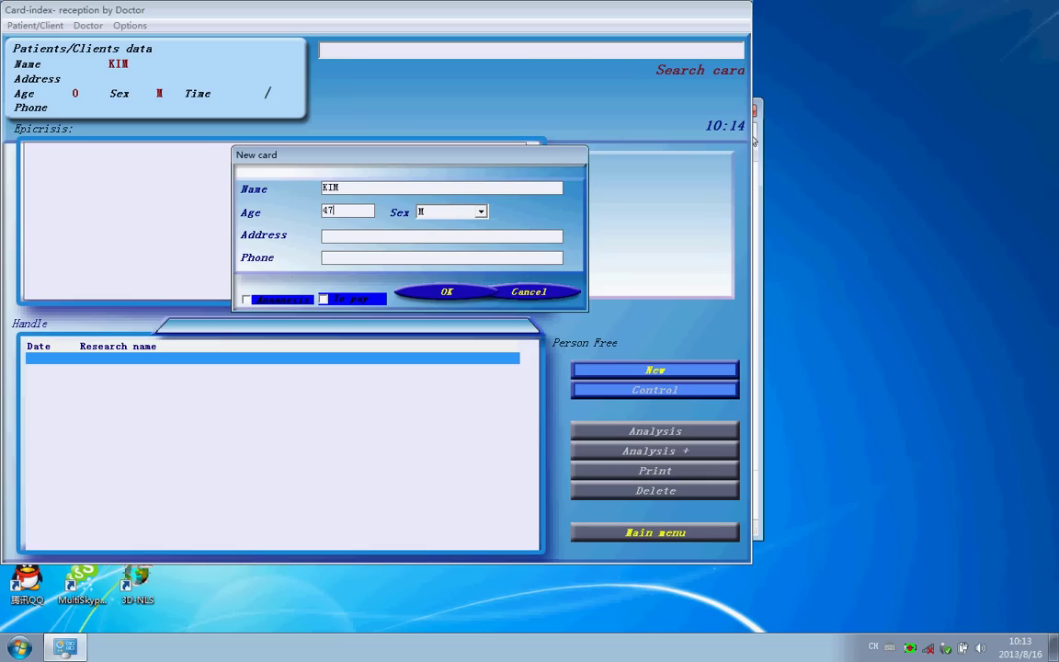
click(450, 211)
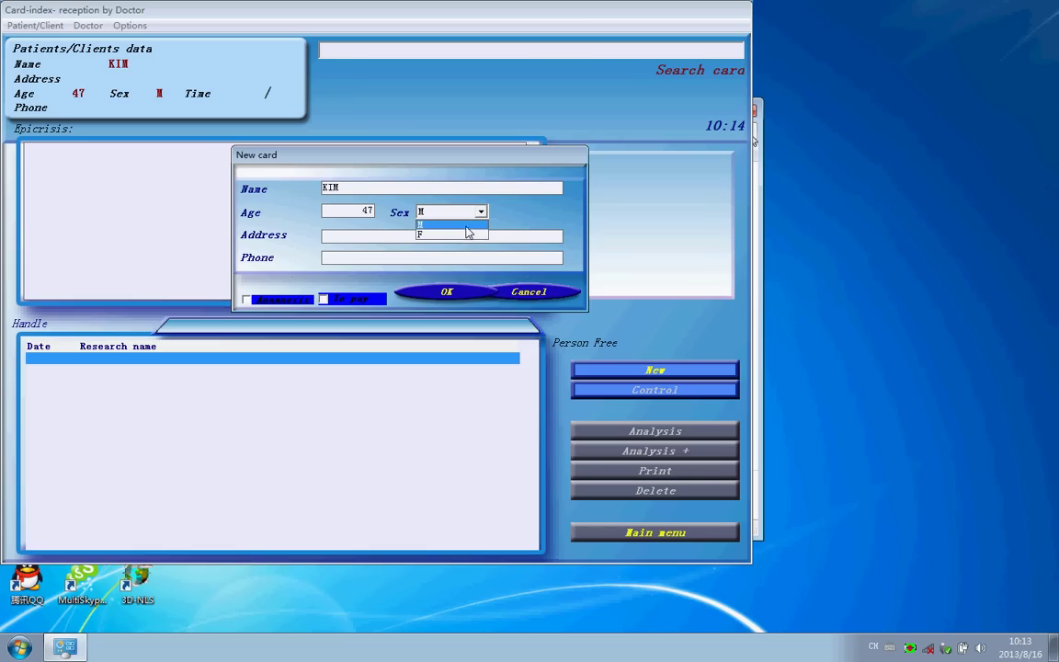
click(467, 227)
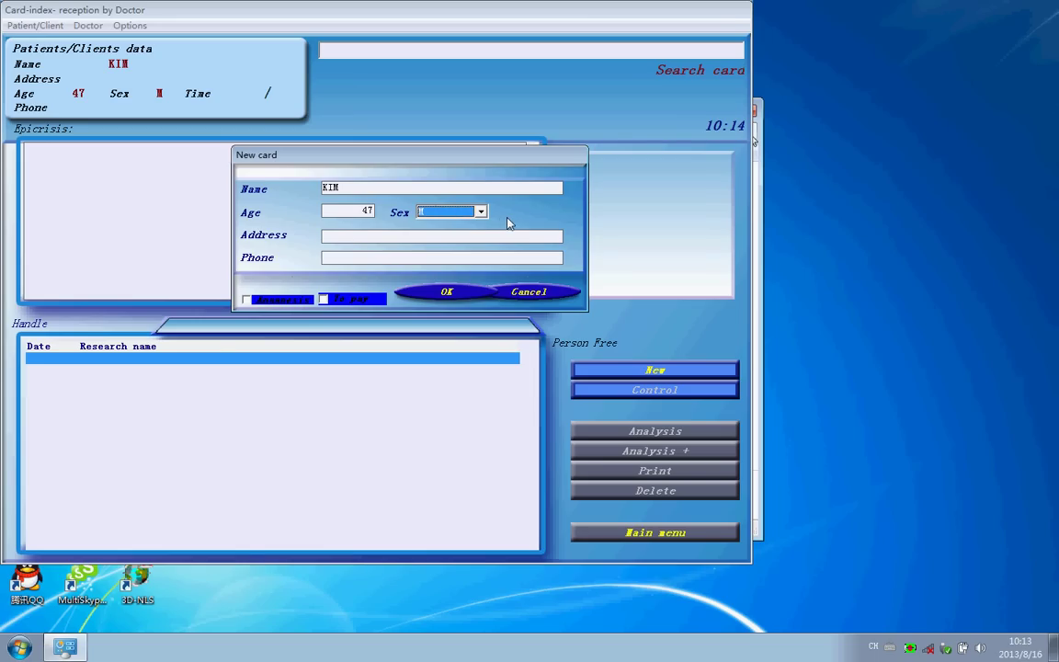
click(246, 301)
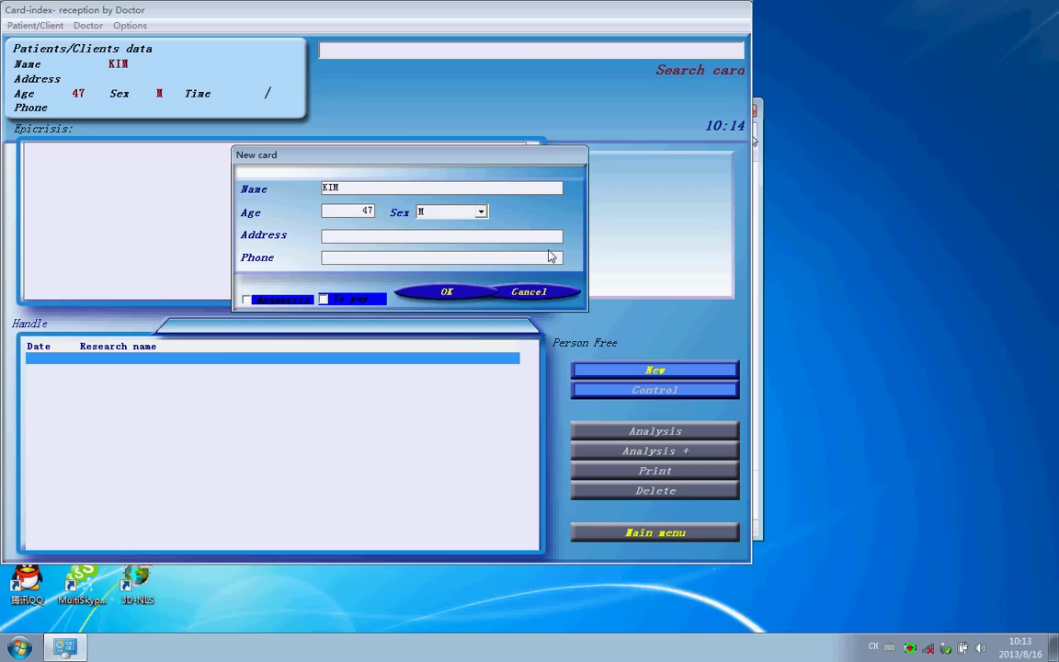
click(447, 292)
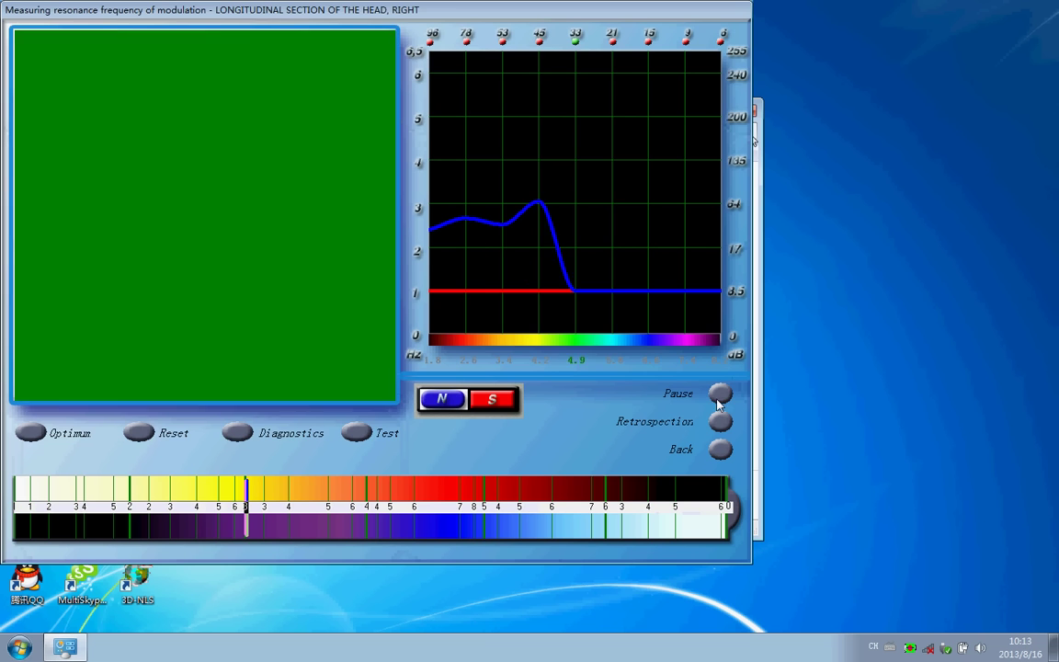
- Pause the running measurement of the head section, leave it and confirm stopping the research
click(720, 398)
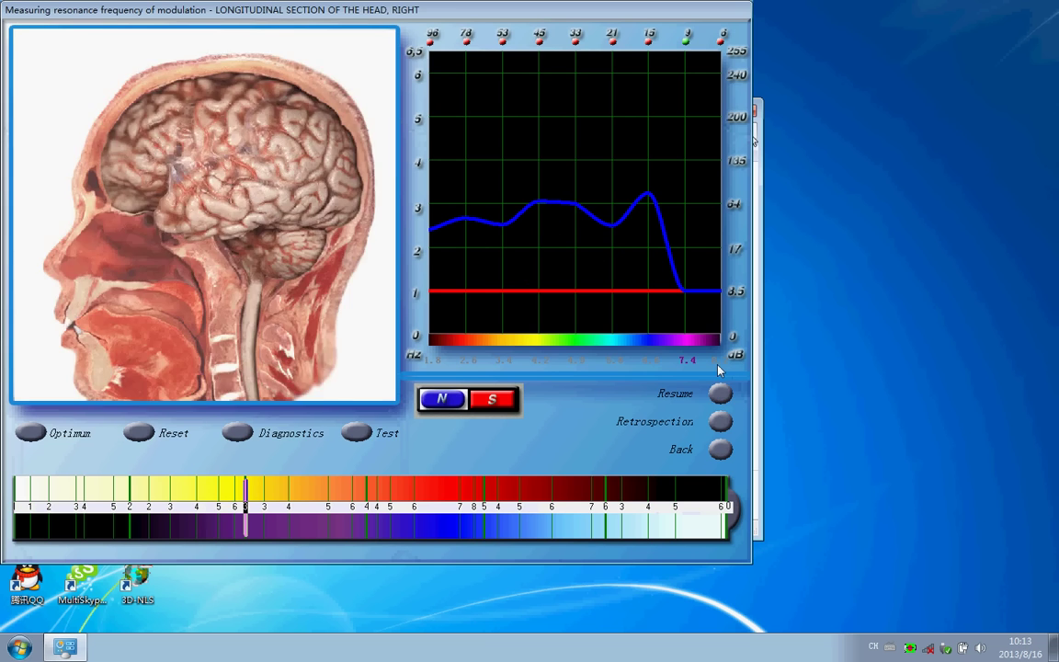
click(720, 449)
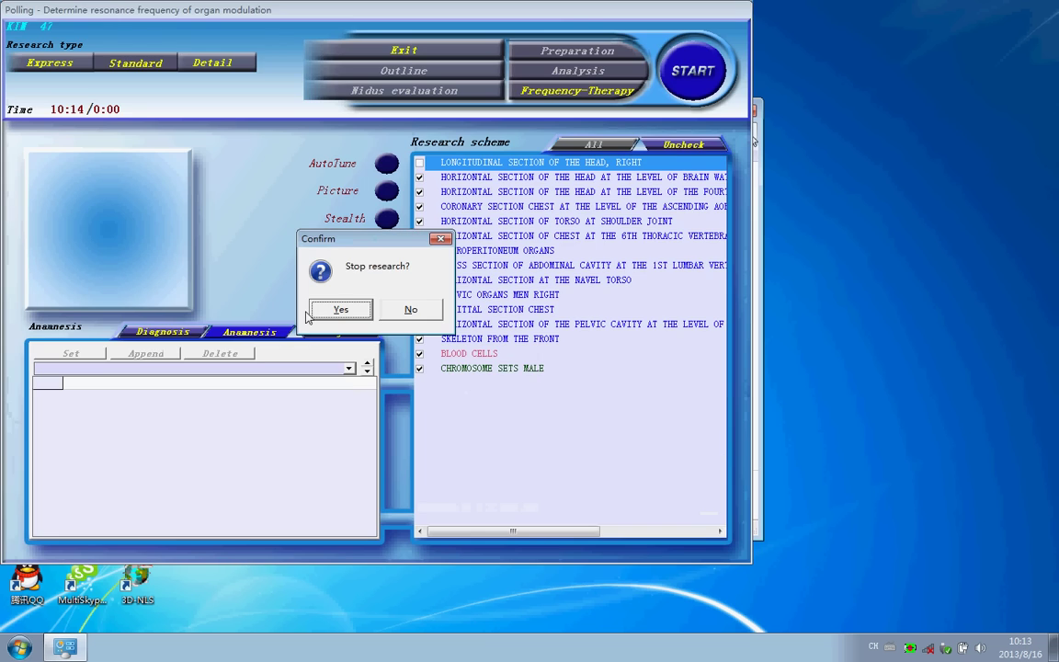
click(342, 308)
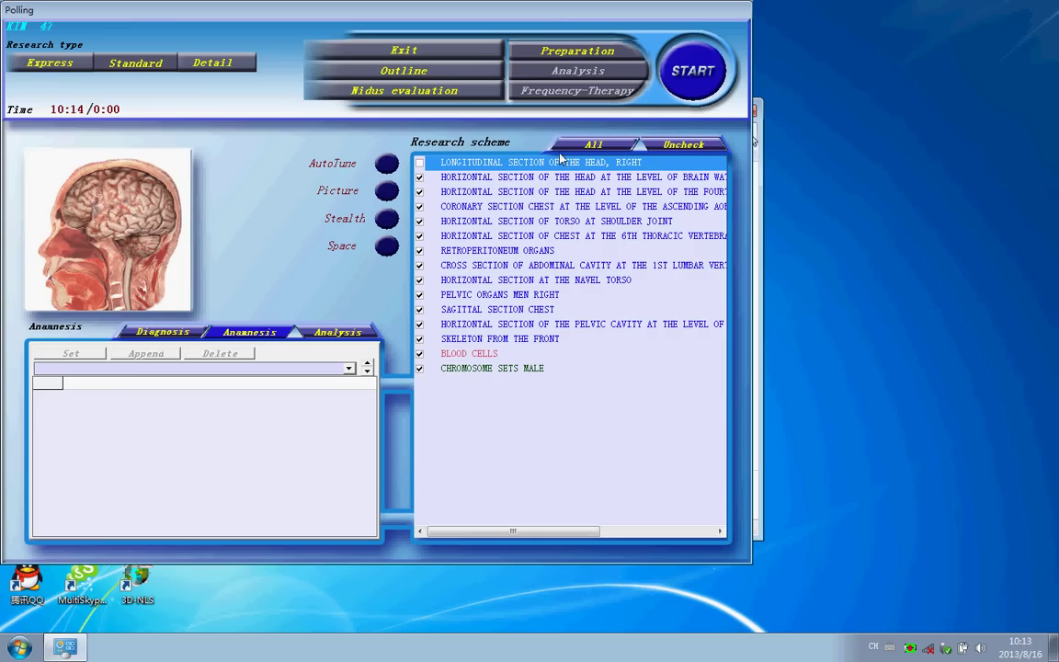
- Show all organs in the research scheme, select only REAR STOMACH WALL and INTESTINE, and run the research on them
click(593, 147)
click(662, 148)
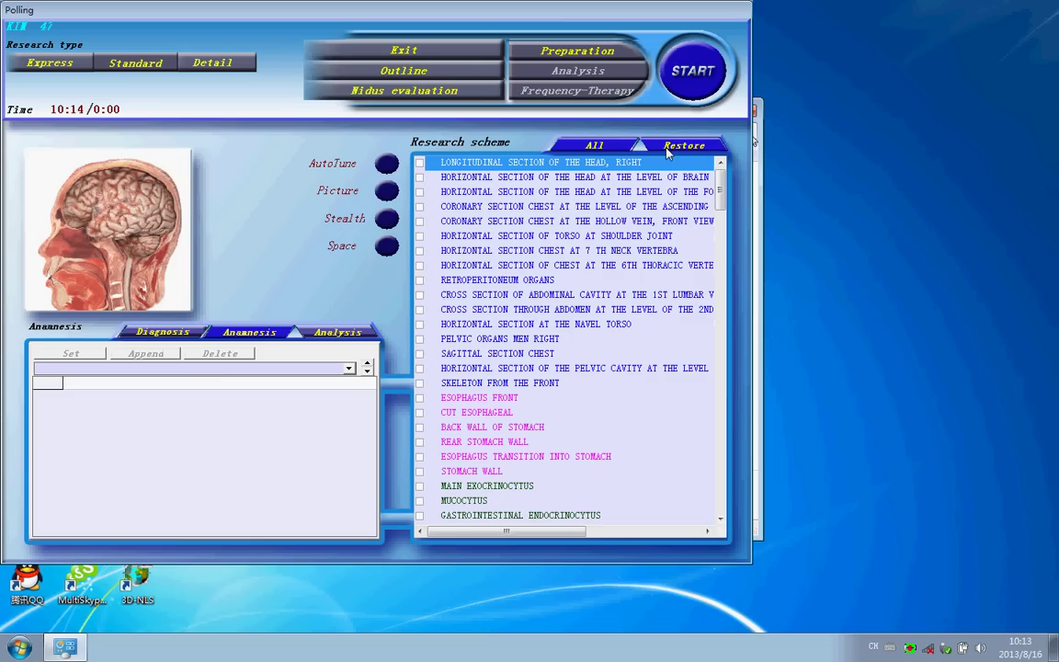
click(420, 442)
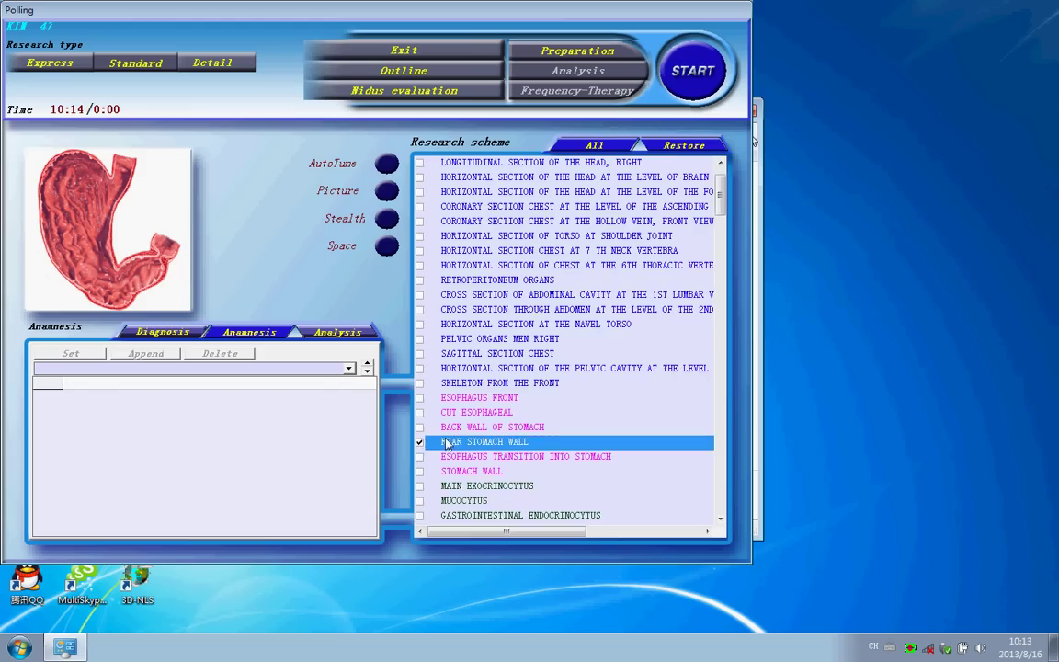
scroll(419, 423, down, 3)
scroll(464, 366, down, 1)
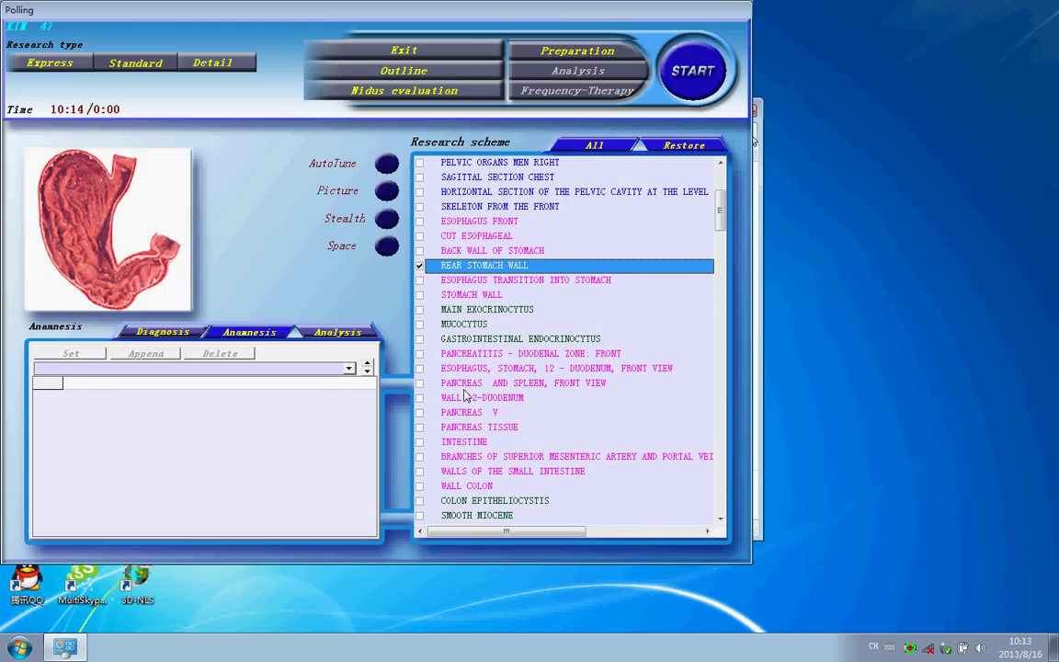
click(420, 443)
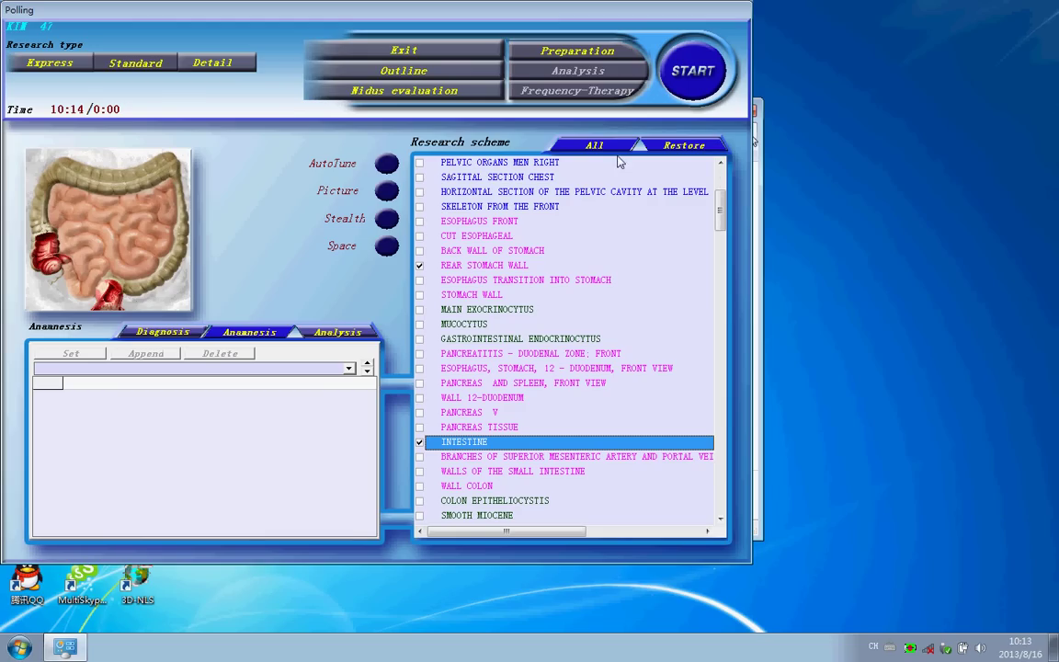
click(686, 86)
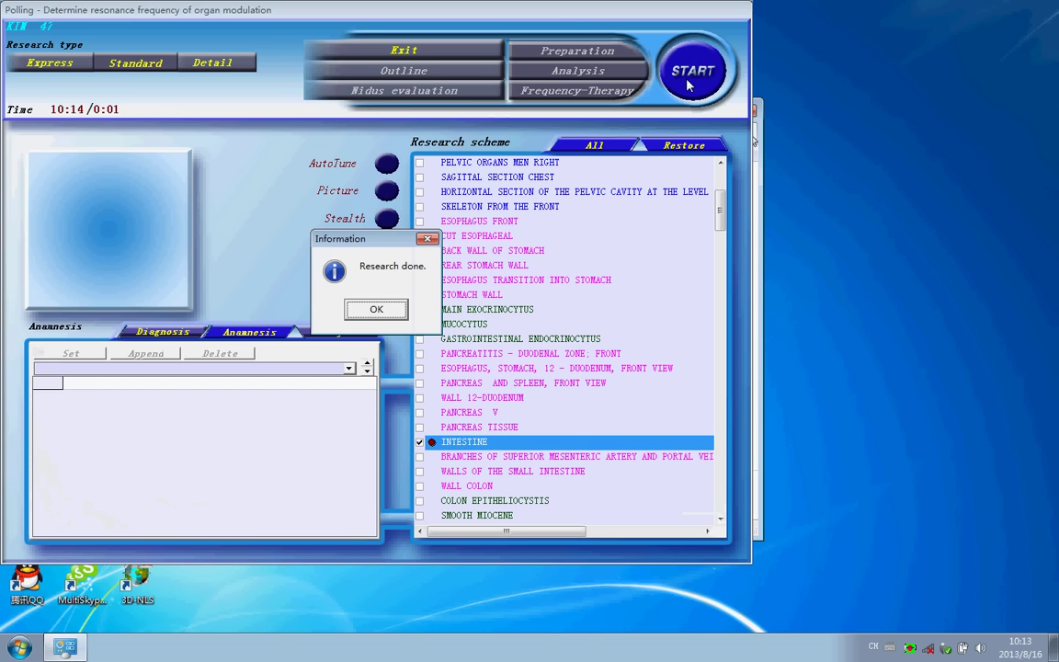
click(376, 309)
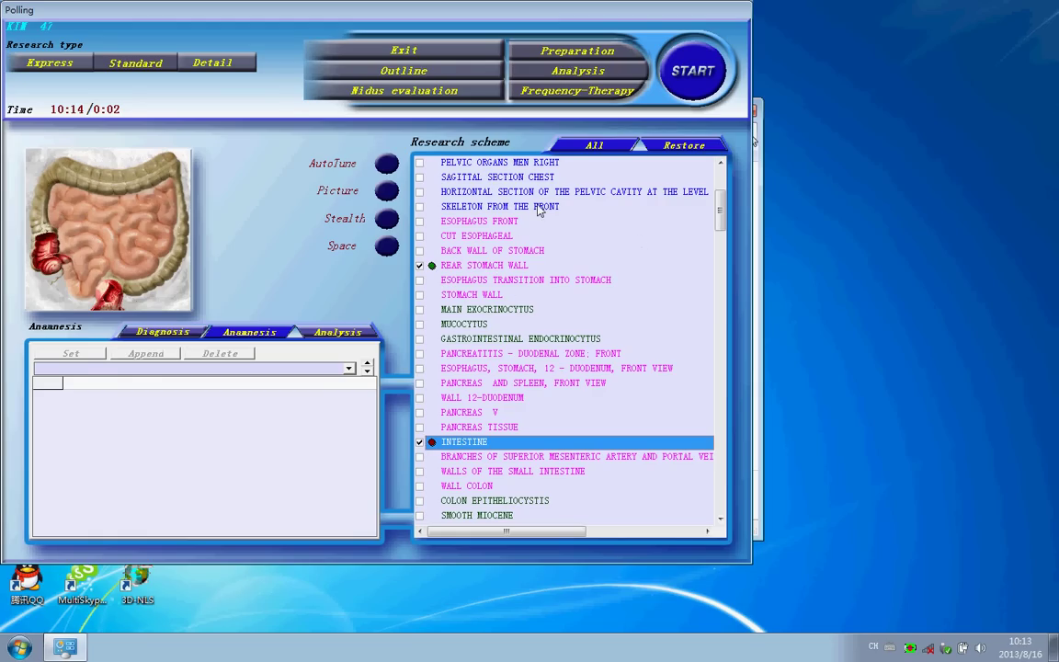
- Inspect a magnified fragment of the intestine in its analysis and run Frequency-Therapy on the organ
click(579, 73)
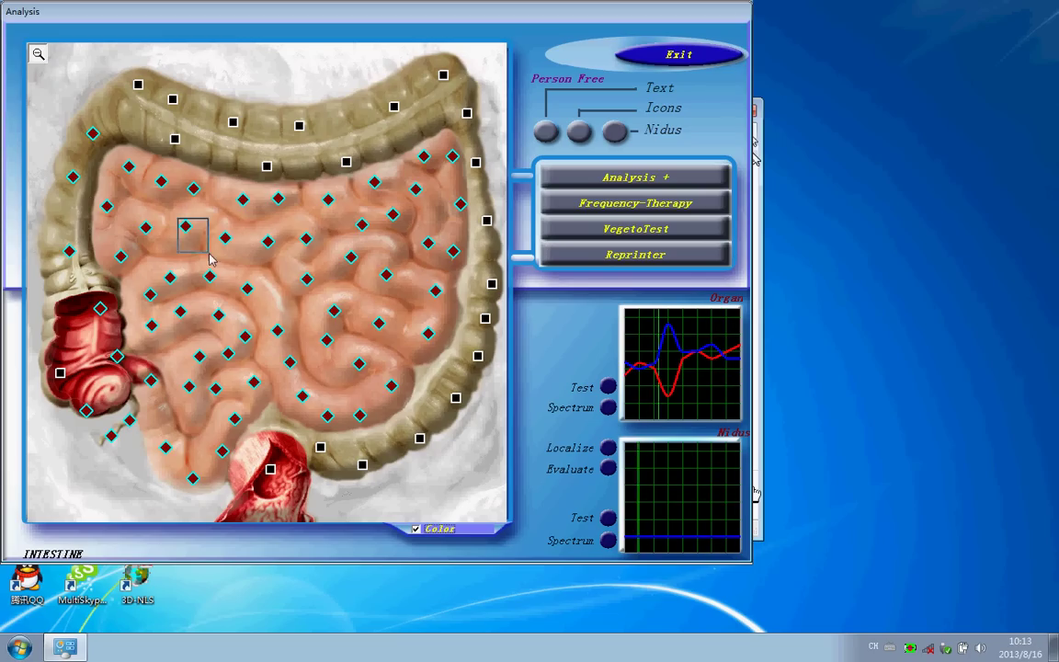
drag(253, 289, 317, 310)
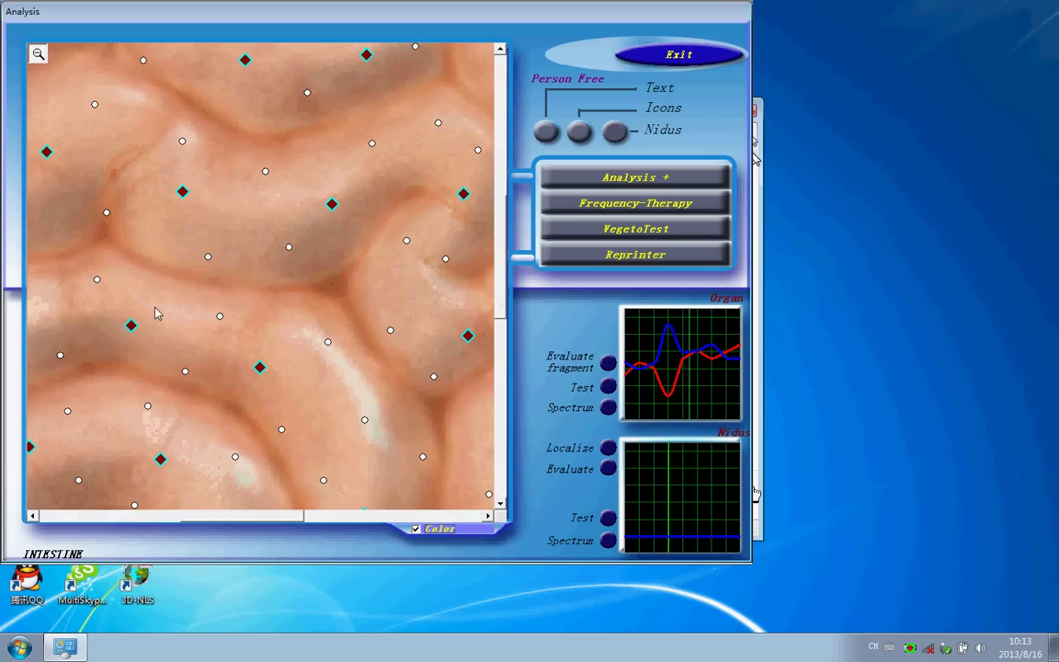
click(39, 56)
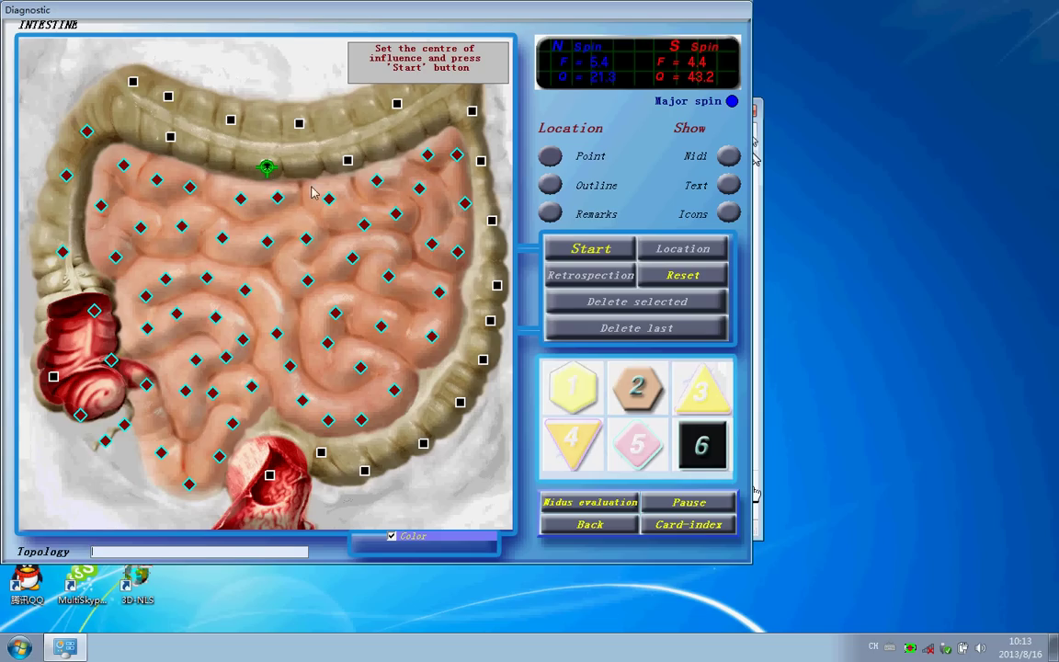
click(591, 250)
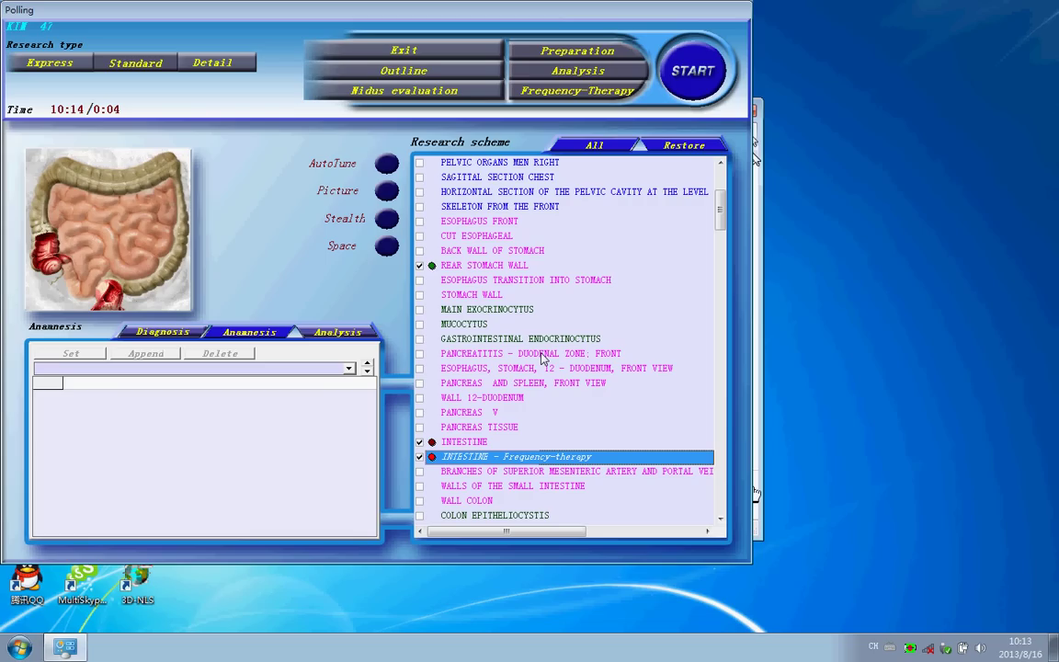
- Compare the intestine's frequency-therapy result with its original research, using Auto Search in the comparative analysis
click(550, 74)
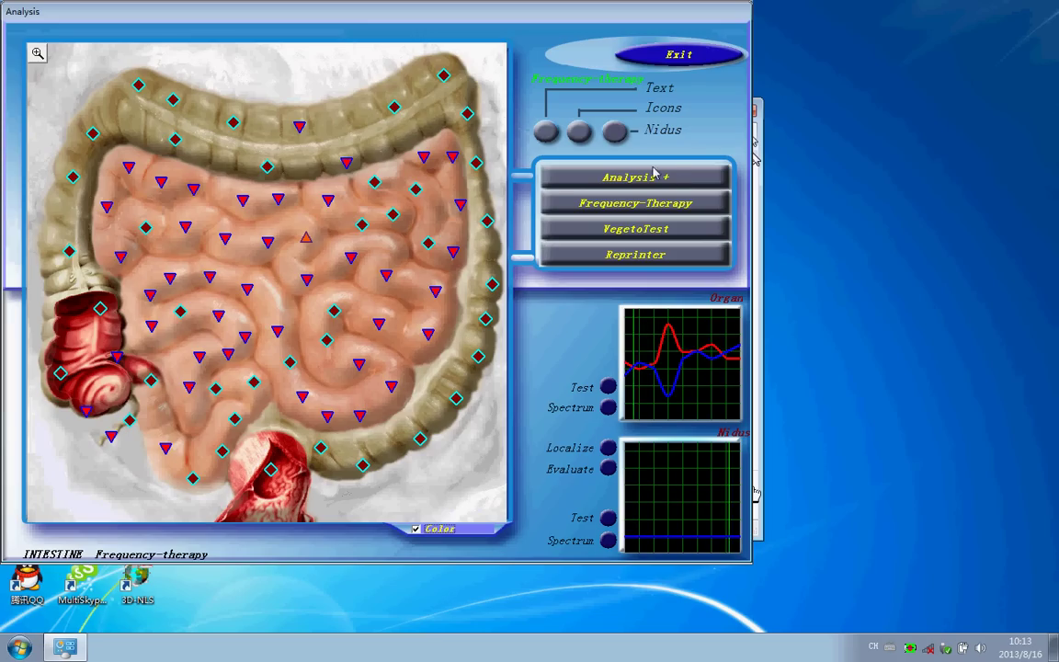
click(645, 176)
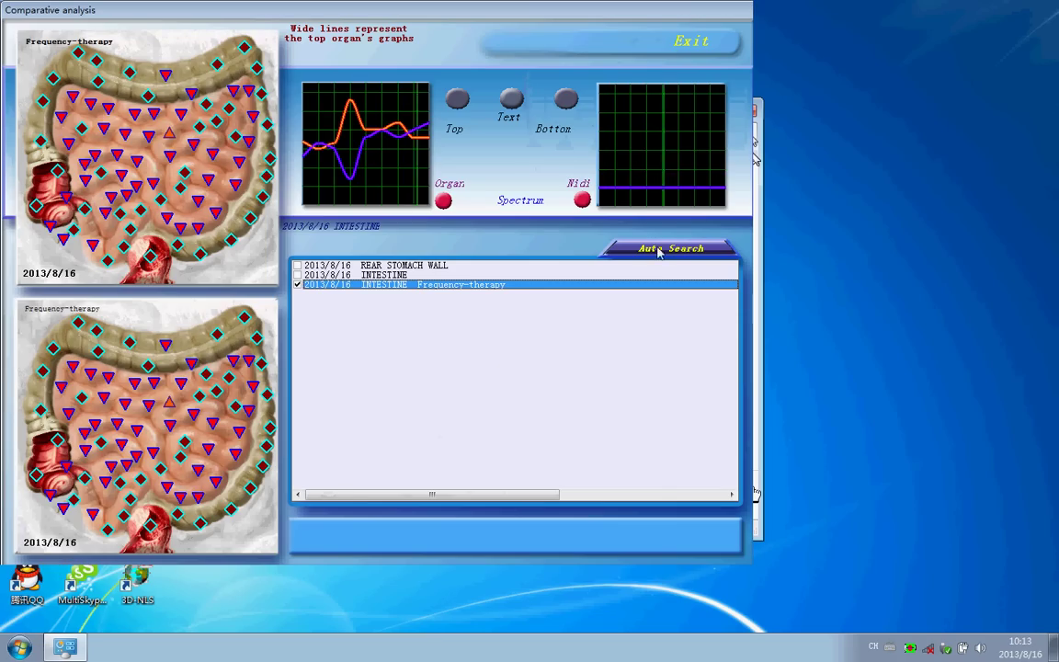
click(671, 249)
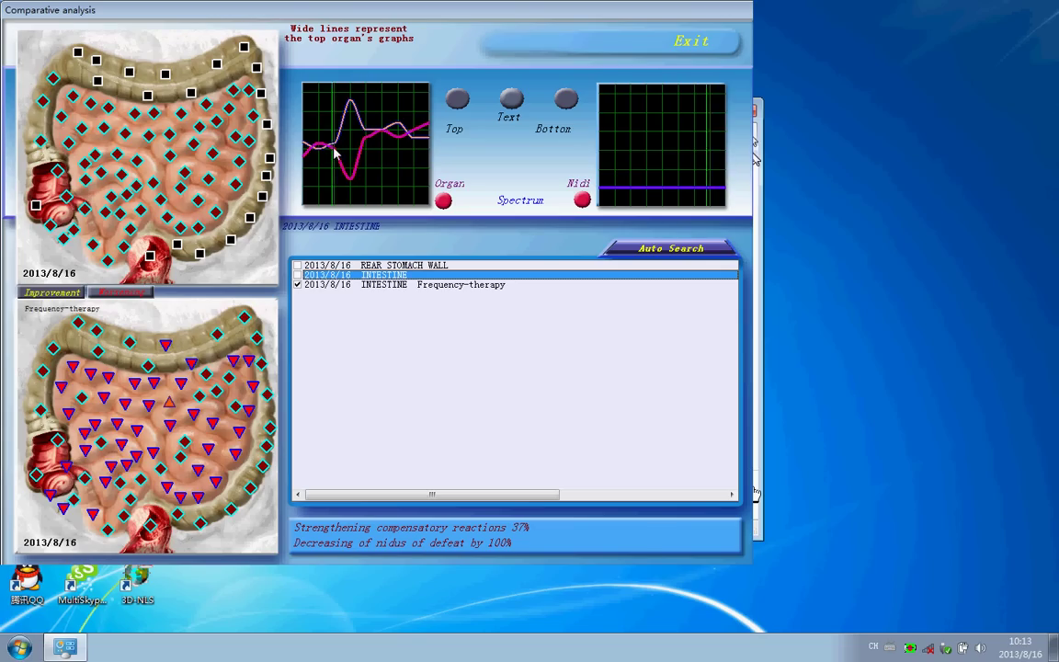
click(694, 48)
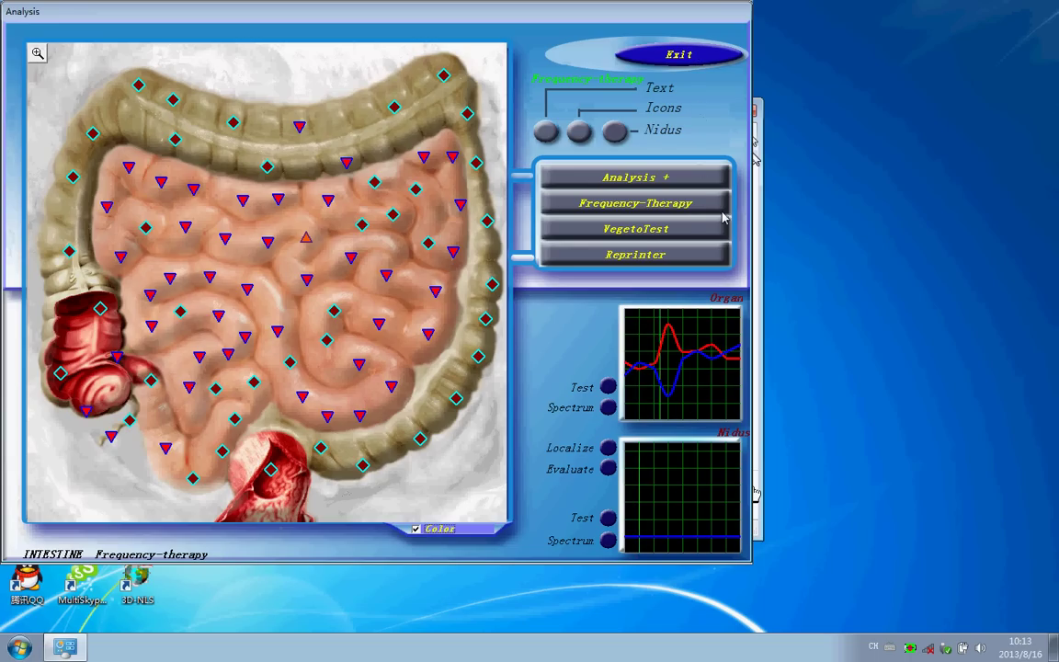
- Run a VegetoTest on the intestine with the tested standard named "water 30ml"
click(665, 230)
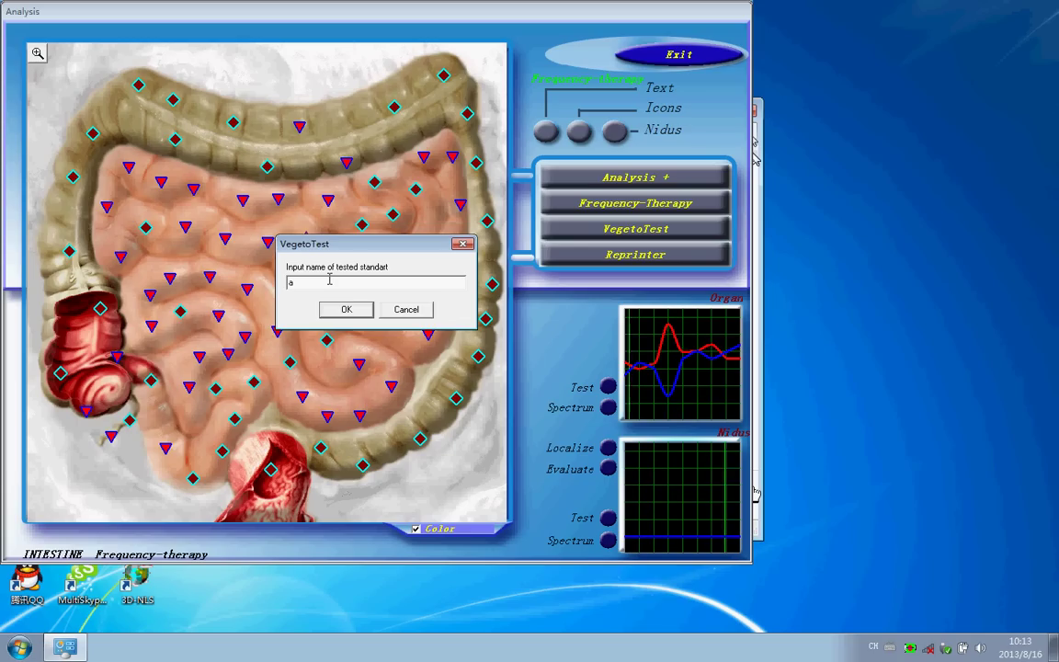
text(ater)
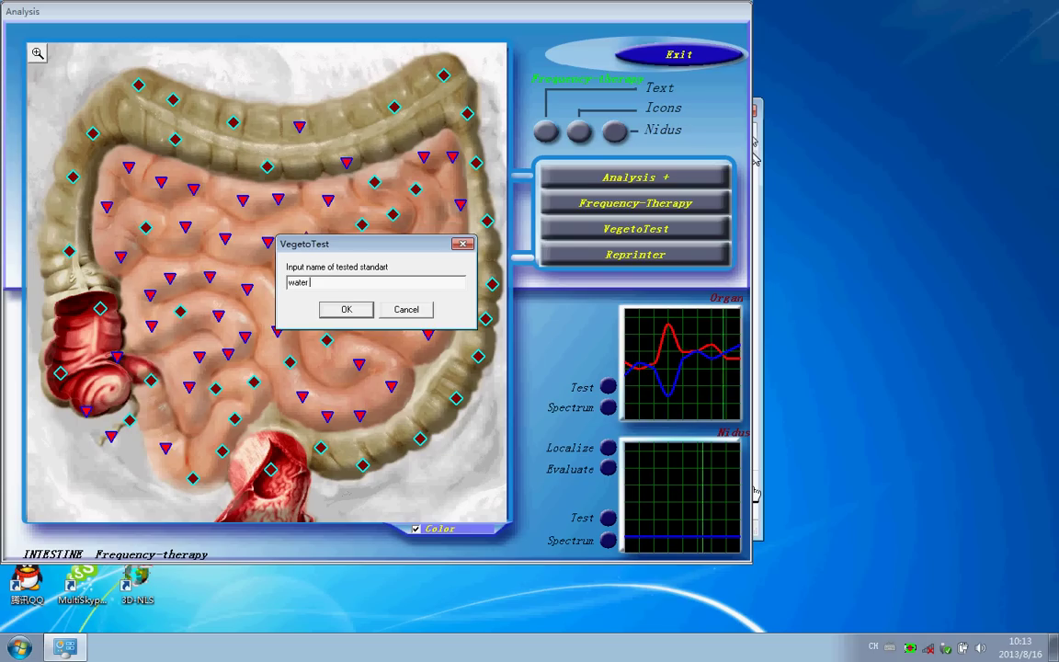
text( 30ml)
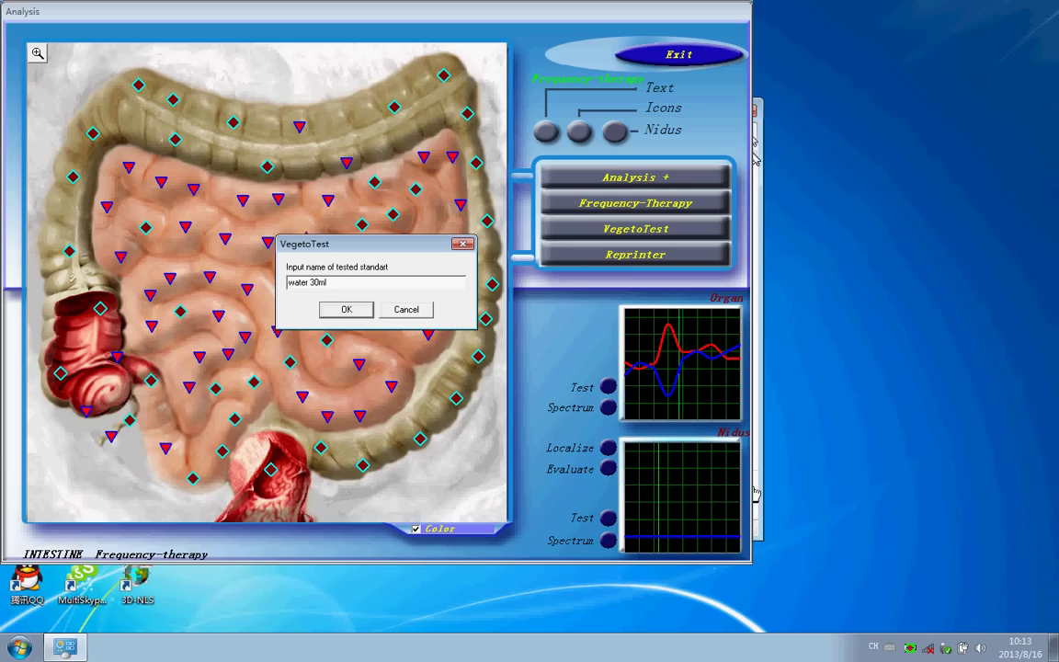
click(347, 310)
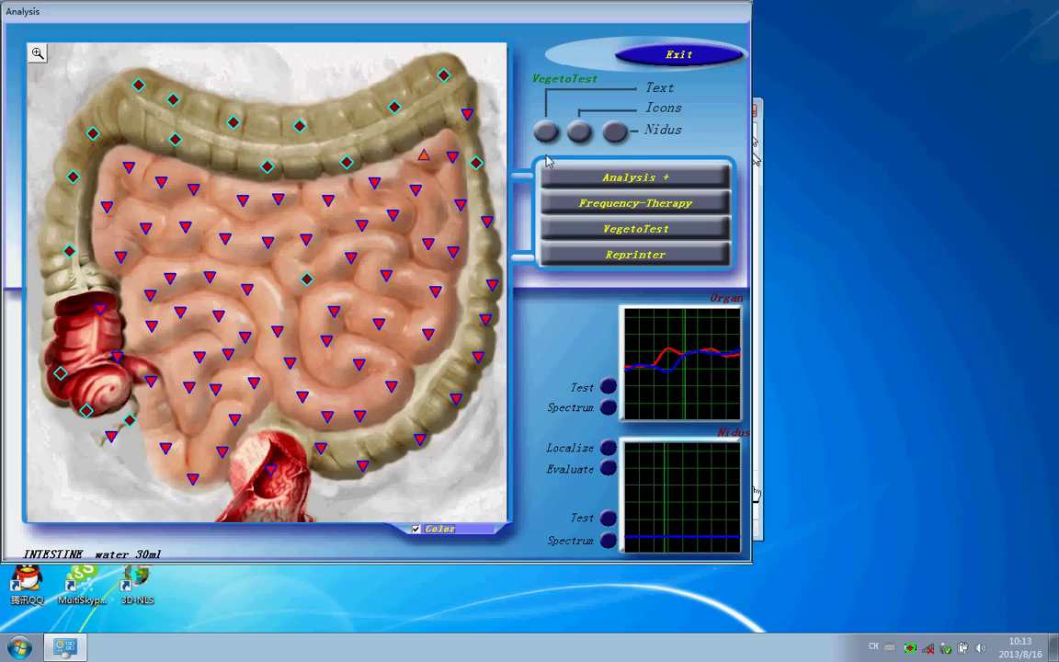
- Compare the intestine's "water 30ml" VegetoTest with its original research using Auto Search in the comparative analysis
click(636, 178)
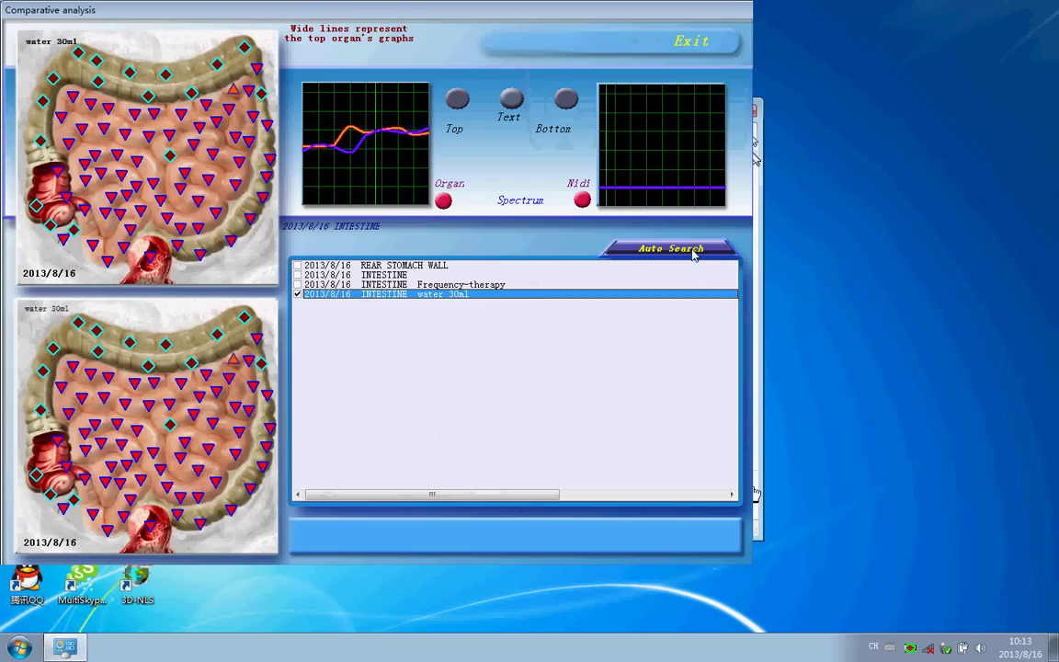
click(694, 252)
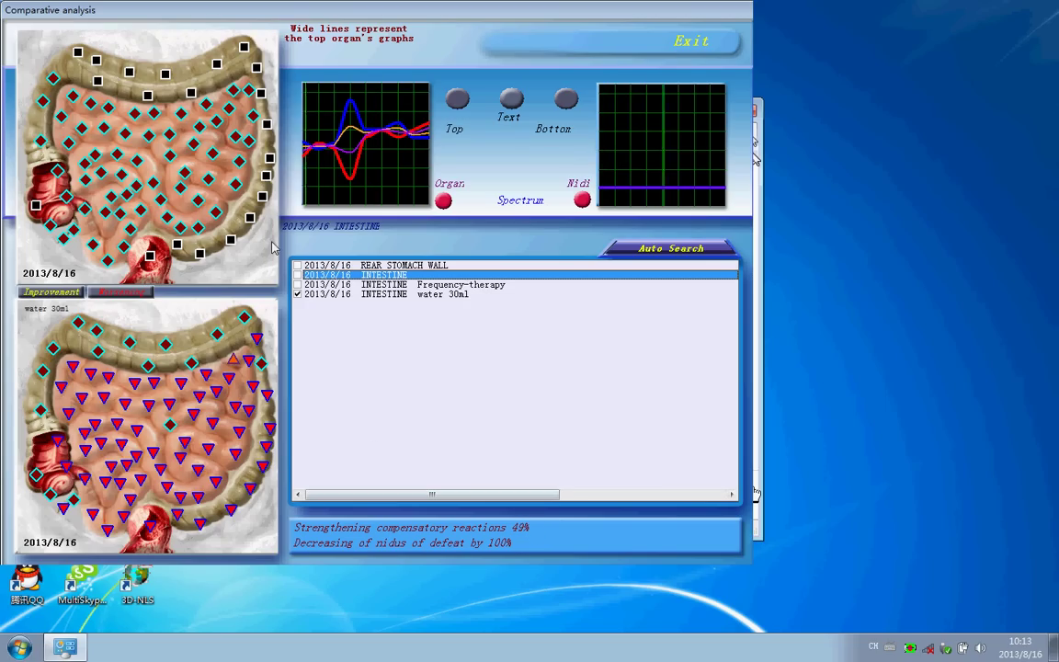
click(706, 45)
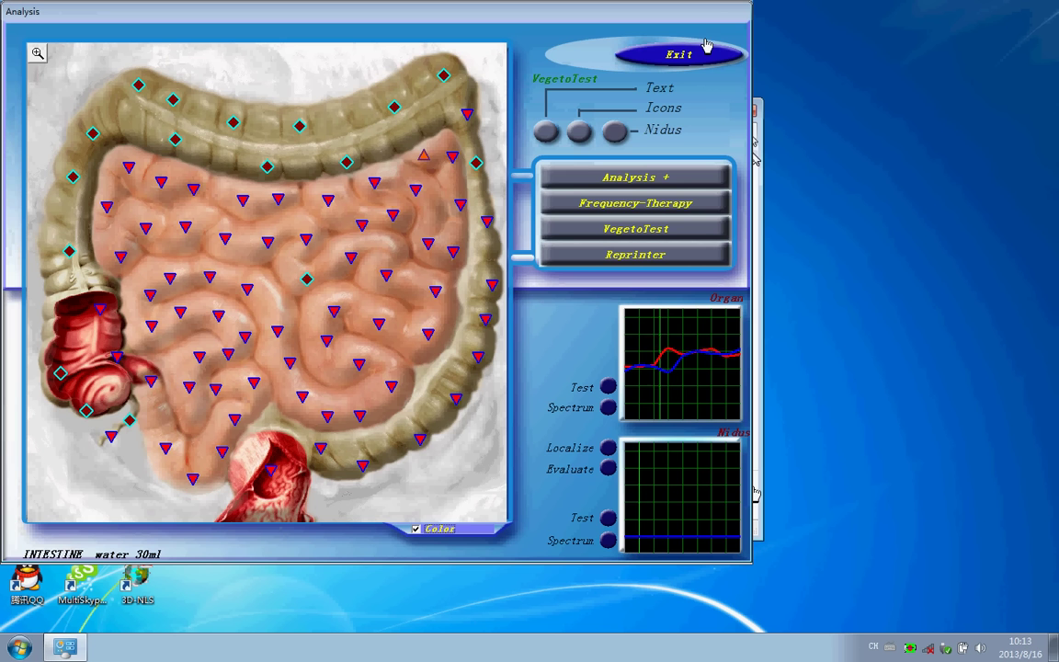
- Prepare a remedy for the intestine with the Reprinter, using the Water matrix coefficient and inverted graphs
click(606, 255)
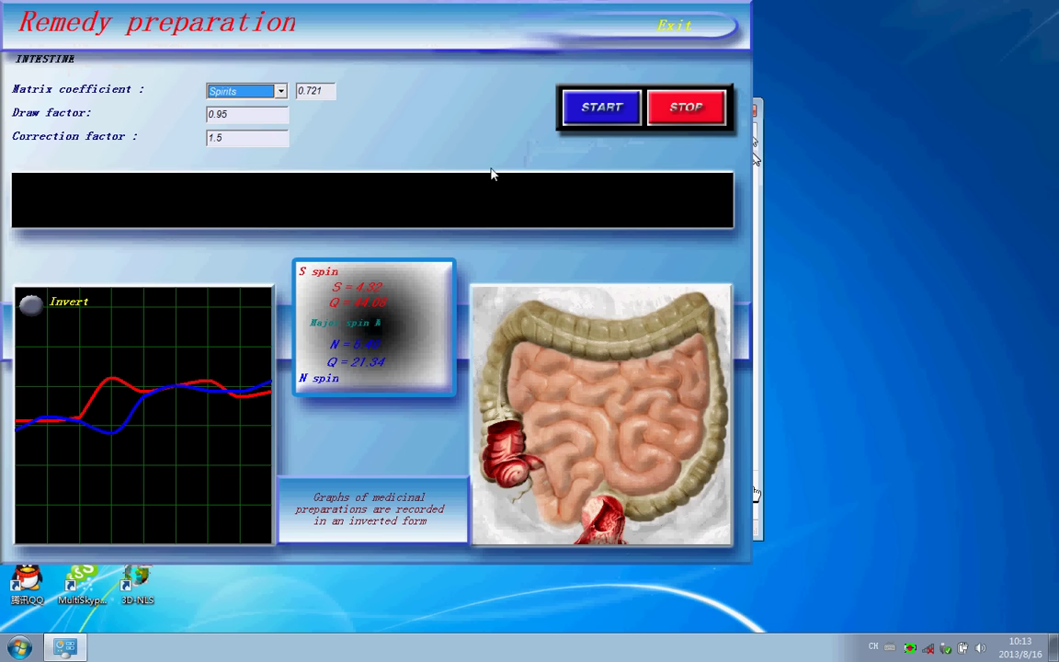
click(281, 92)
click(263, 105)
click(28, 311)
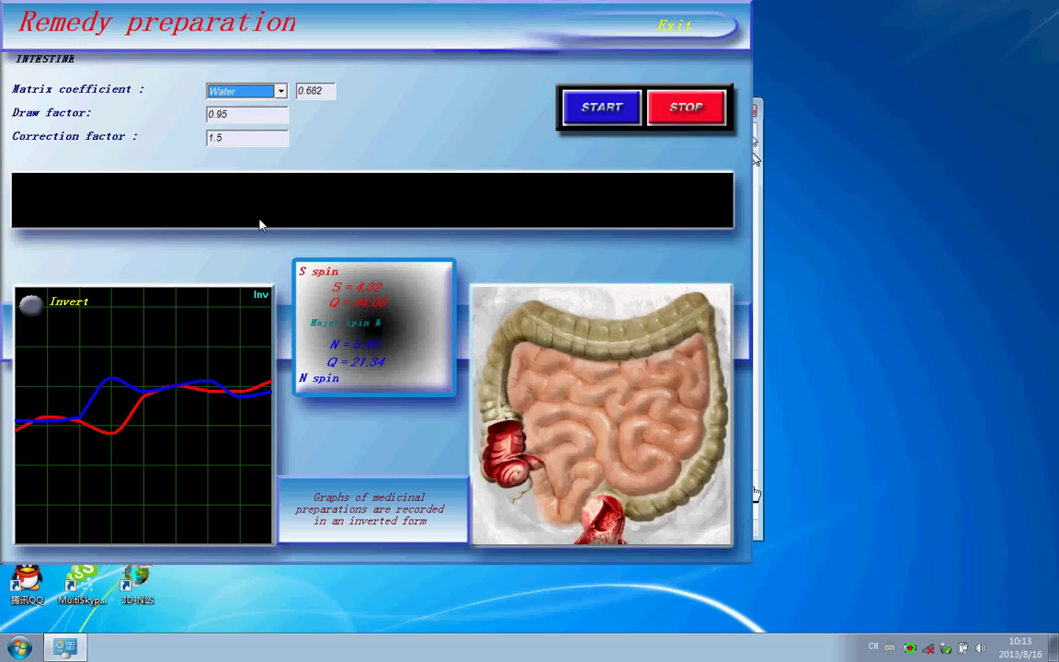
click(612, 112)
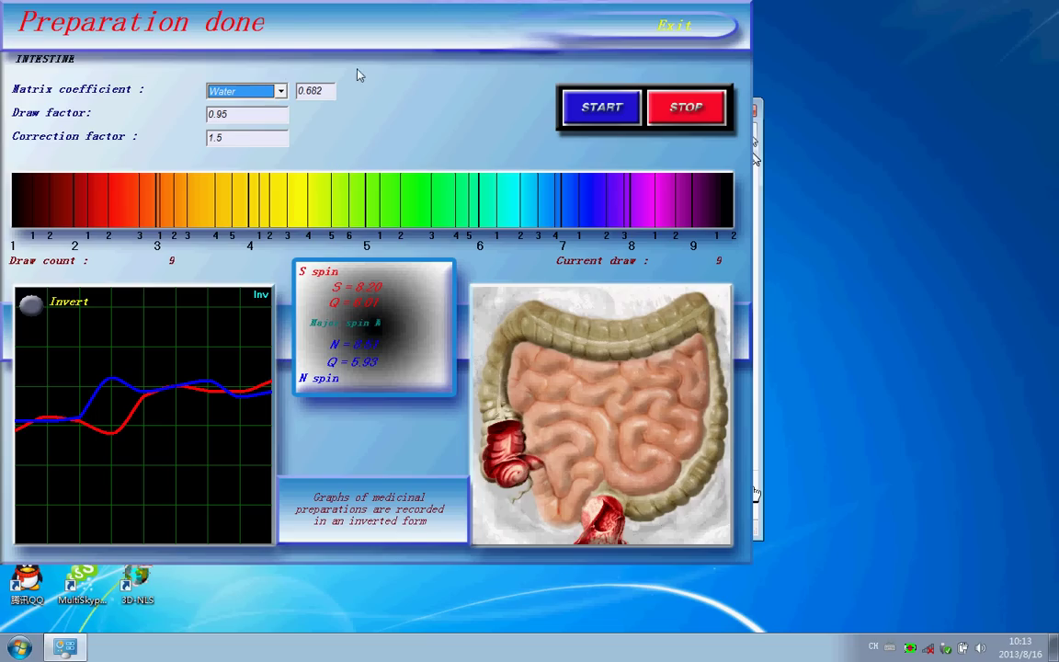
click(676, 28)
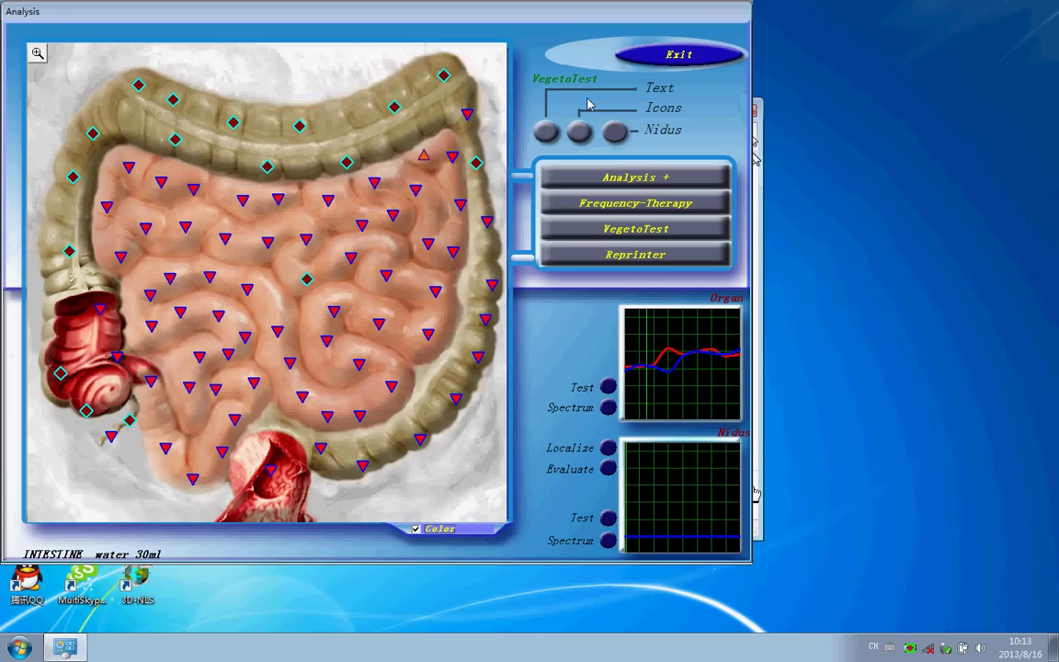
- Show the text markers on the intestine picture and view the description of the marker above the colon
click(545, 127)
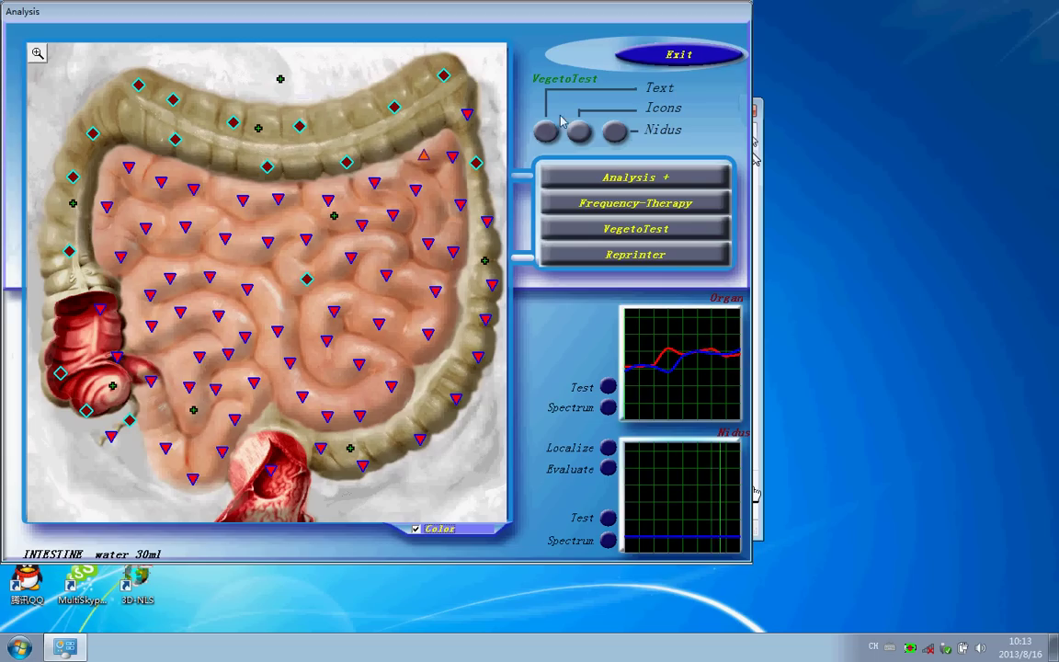
click(280, 80)
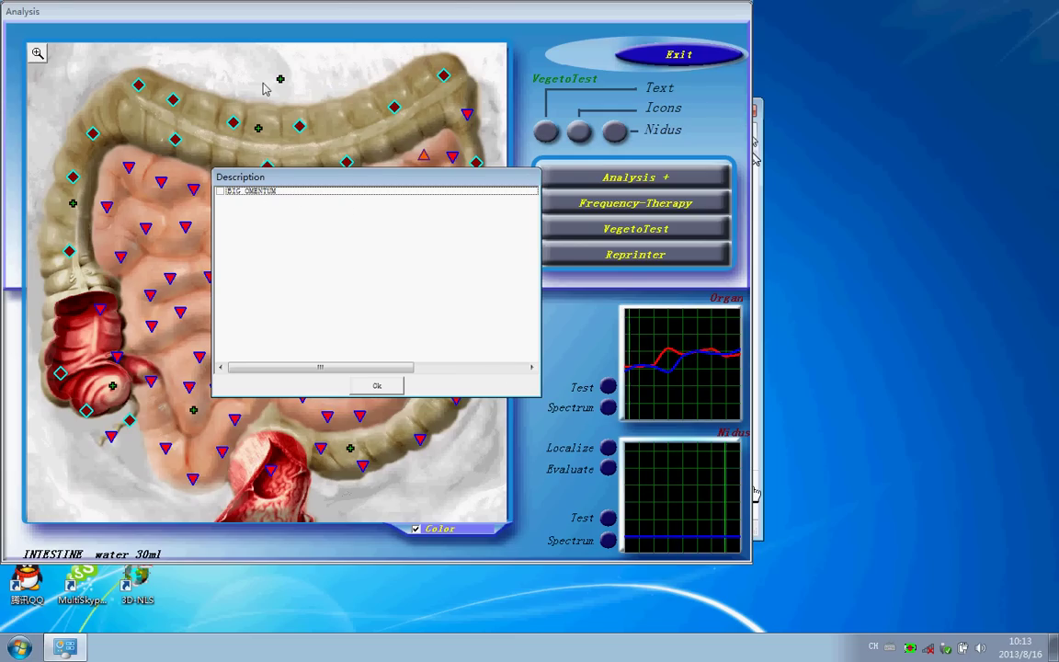
click(377, 386)
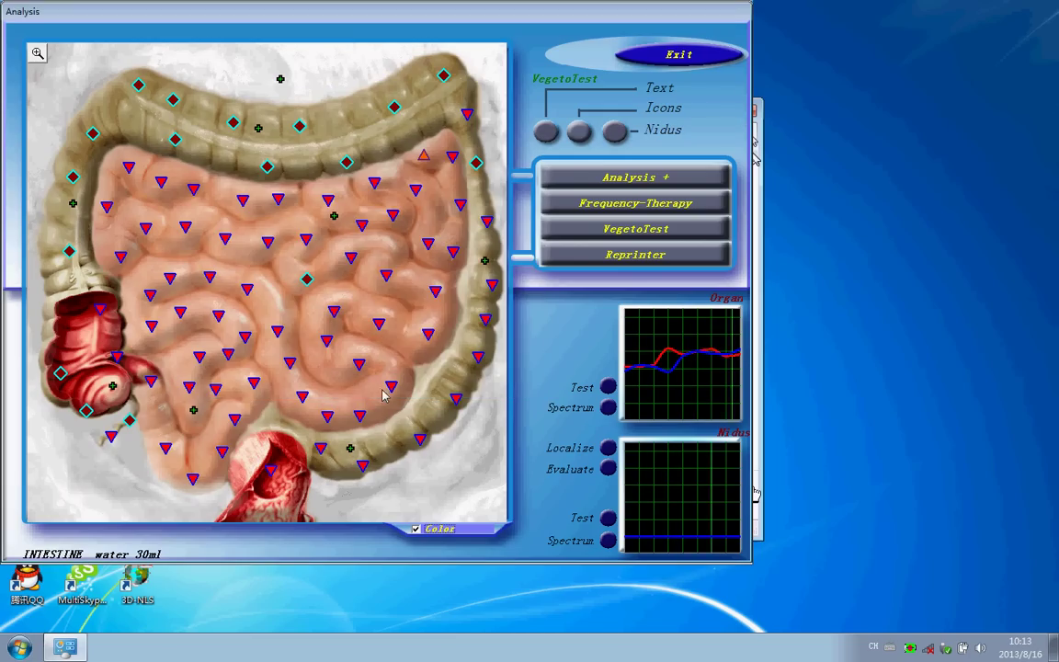
- Show the linked icons on the intestine, research WALLS OF THE SMALL INTESTINE from its icon, and open its analysis
click(581, 133)
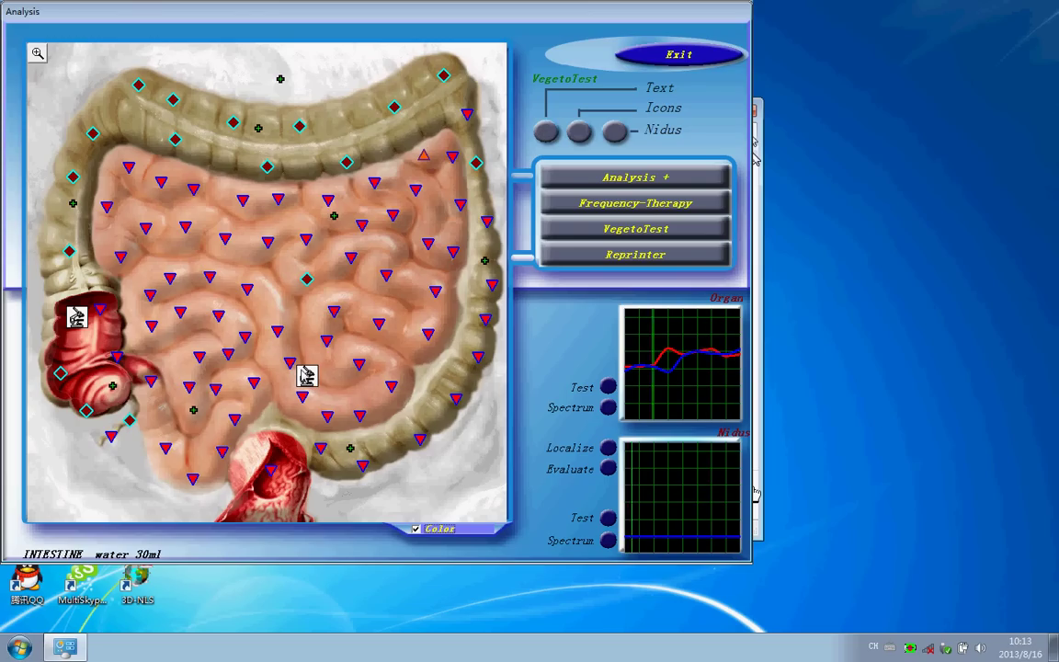
double_click(311, 376)
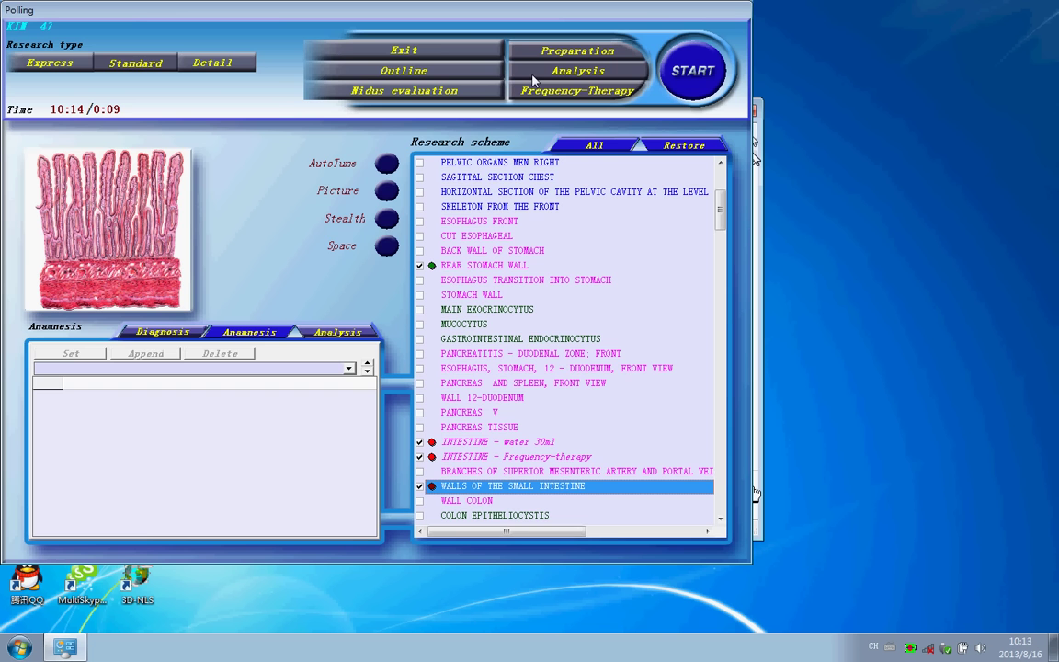
click(566, 74)
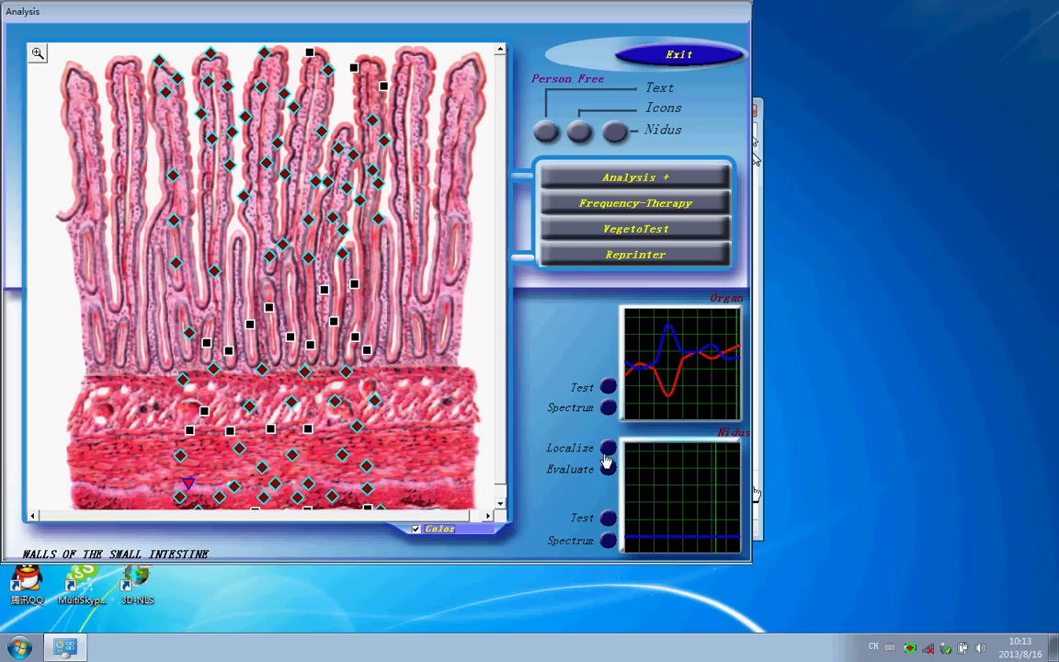
- Test the small intestine walls against the PATHOMORPHOLOGY and NOSOLOGICAL FORMS groups and run Auto Model on the etalon list
click(607, 390)
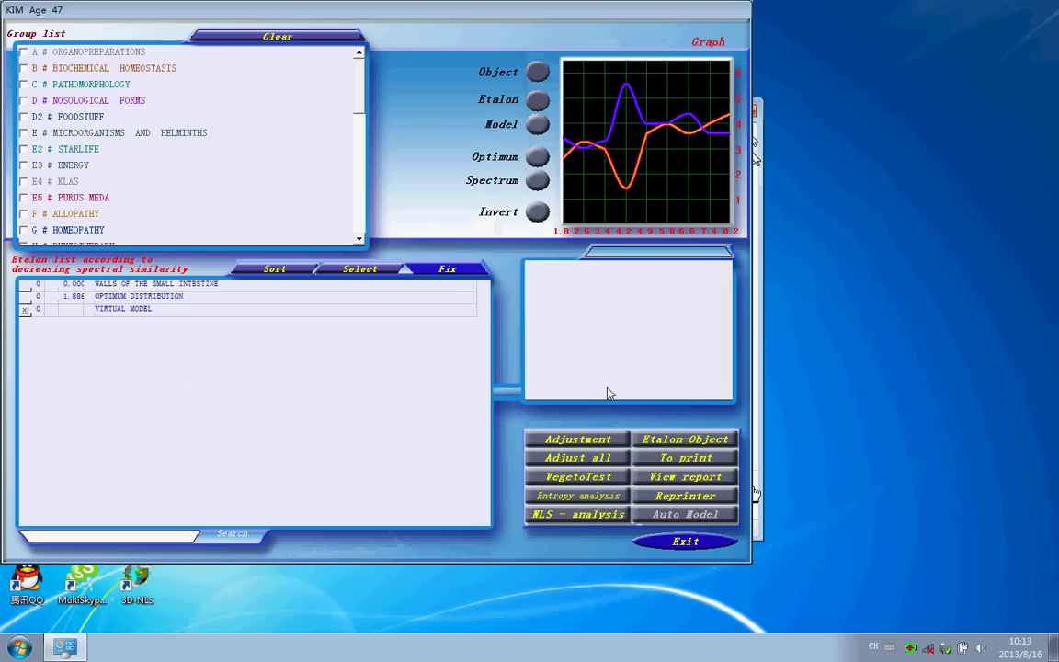
click(24, 85)
click(24, 100)
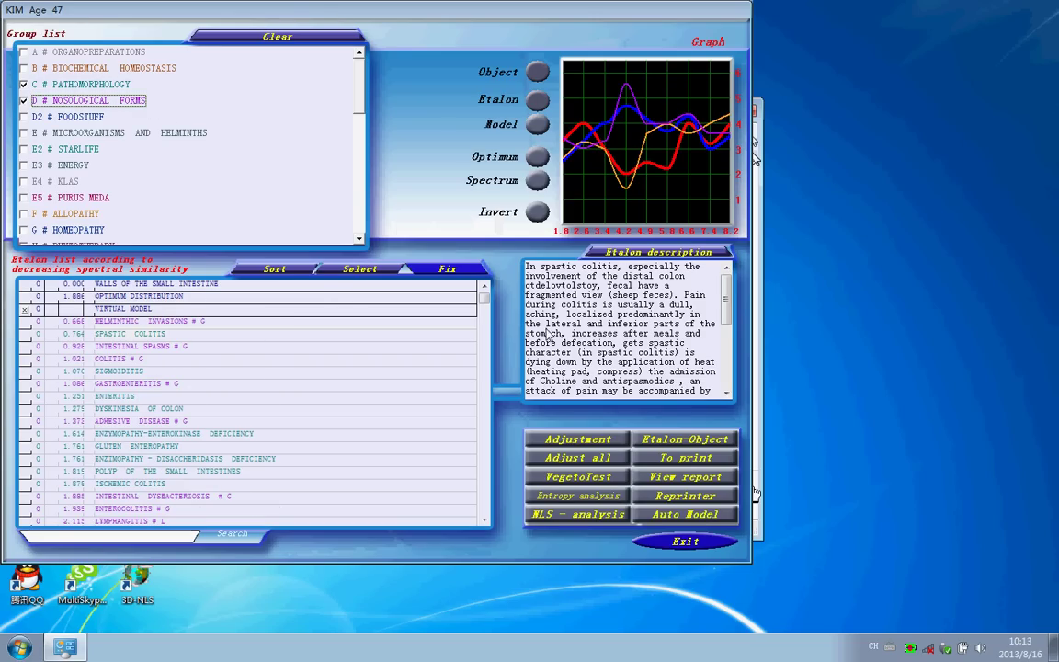
click(676, 517)
- Run Entropy analysis on the SPASTIC COLITIS etalon with all intendans shown, and return to the etalon list
click(609, 497)
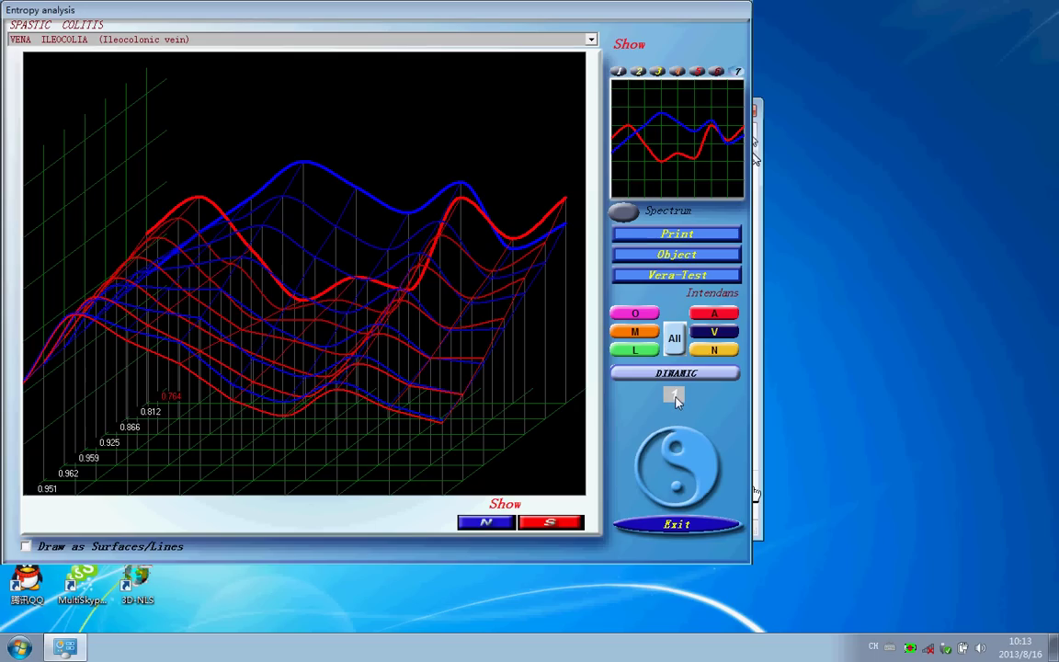
click(675, 340)
click(676, 525)
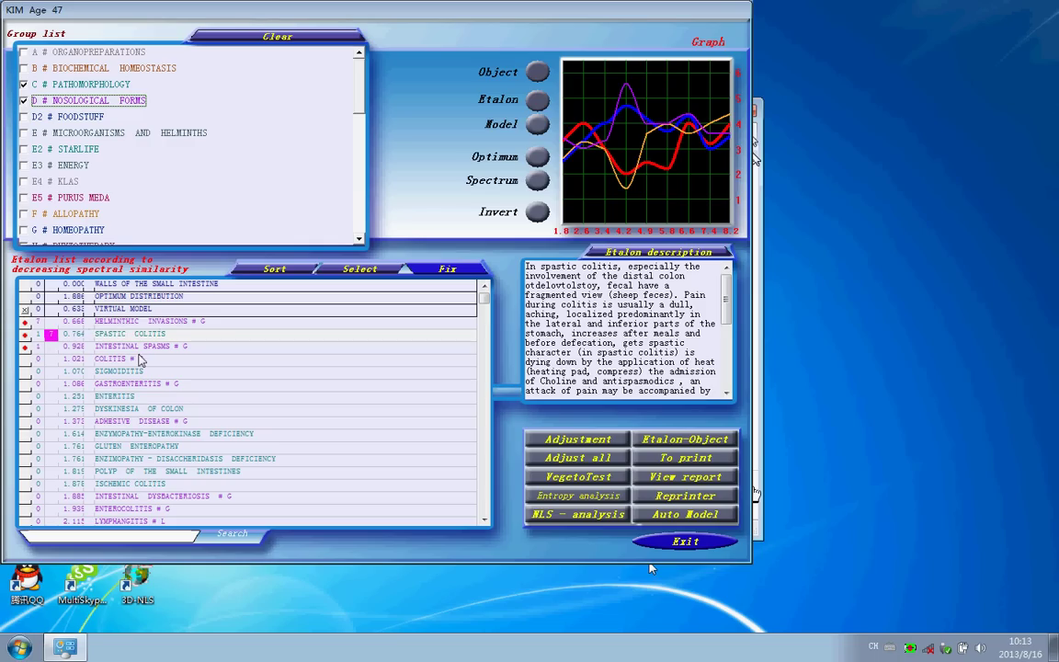
- Replace the selected groups with BIOCHEMICAL HOMEOSTASIS and run NLS-analysis on SEGMENTED NEUTROPHILS, returning to the organ analysis
click(25, 85)
click(25, 101)
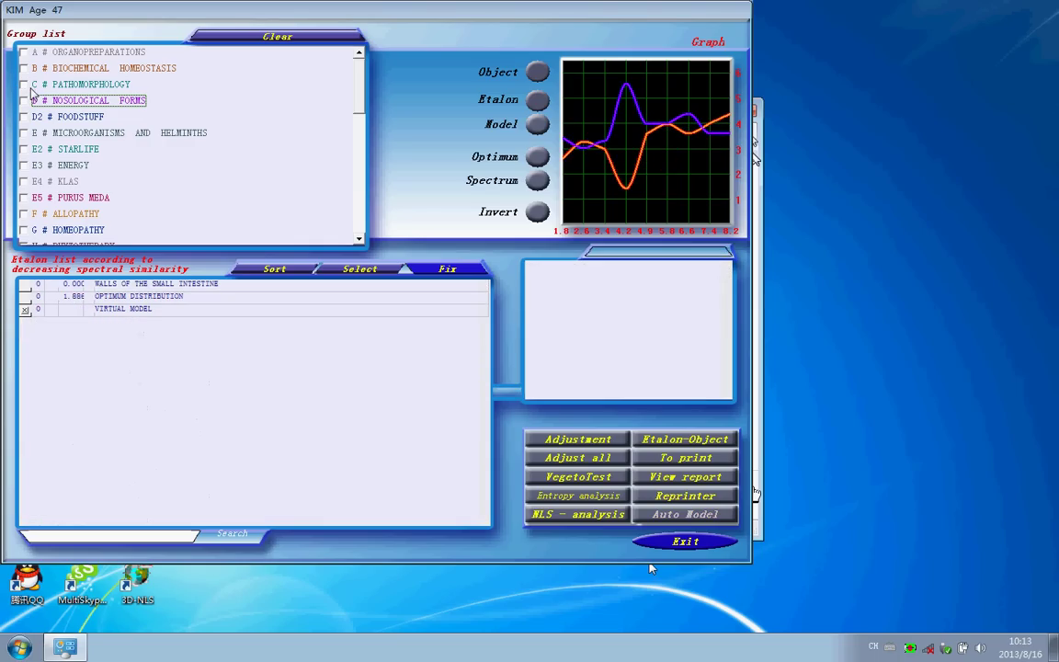
click(25, 68)
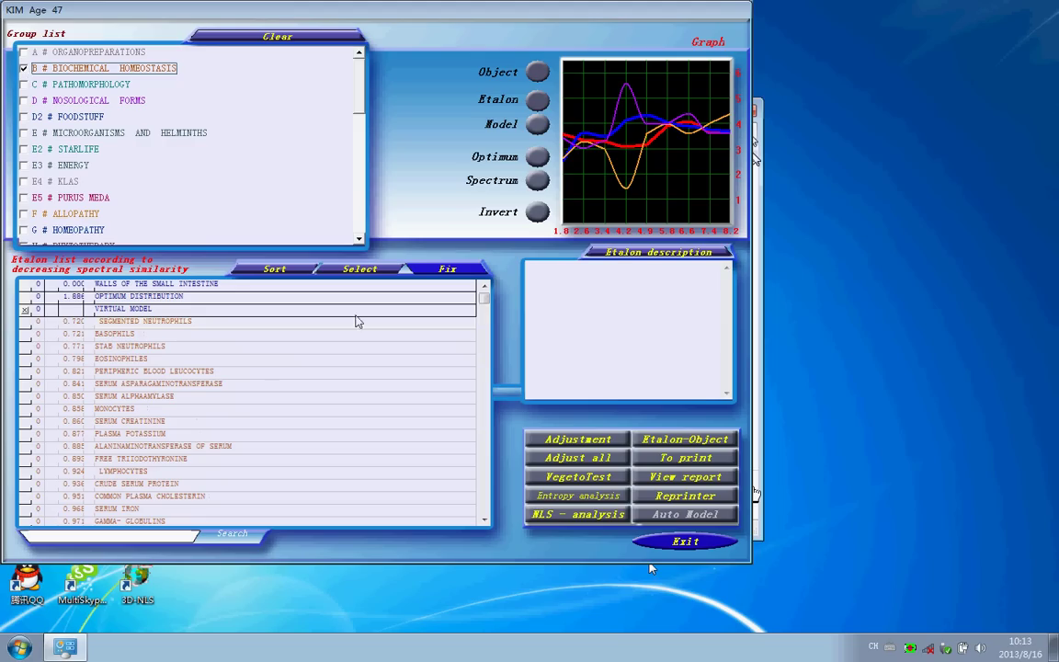
click(583, 516)
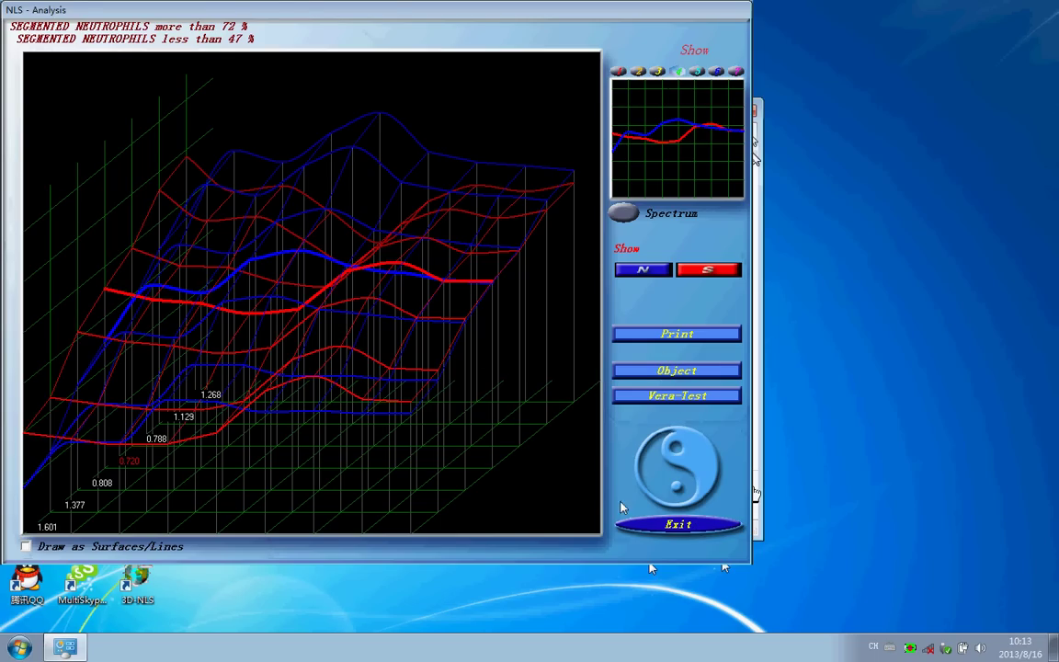
click(681, 525)
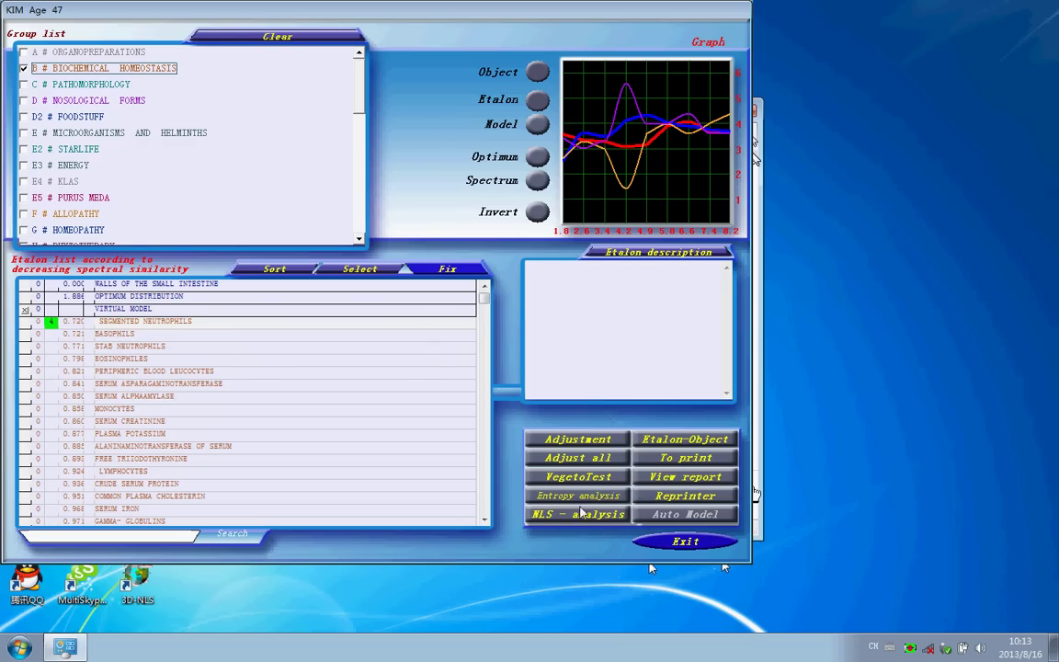
click(689, 544)
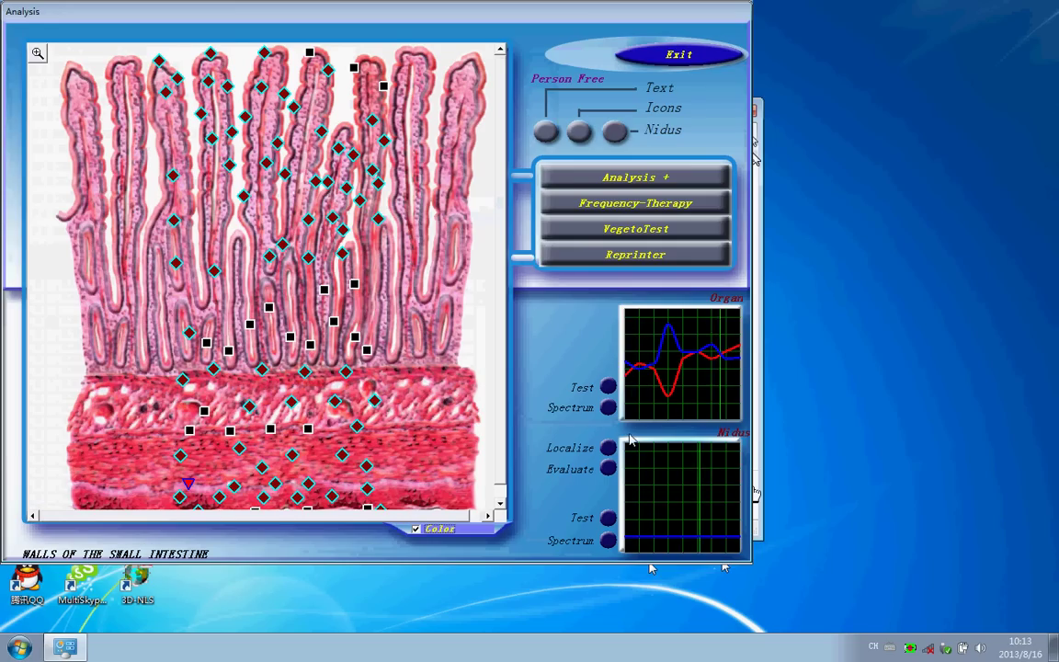
- Localize a nidus by outlining the four black square markers at the base of the central villi, and evaluate it
click(606, 451)
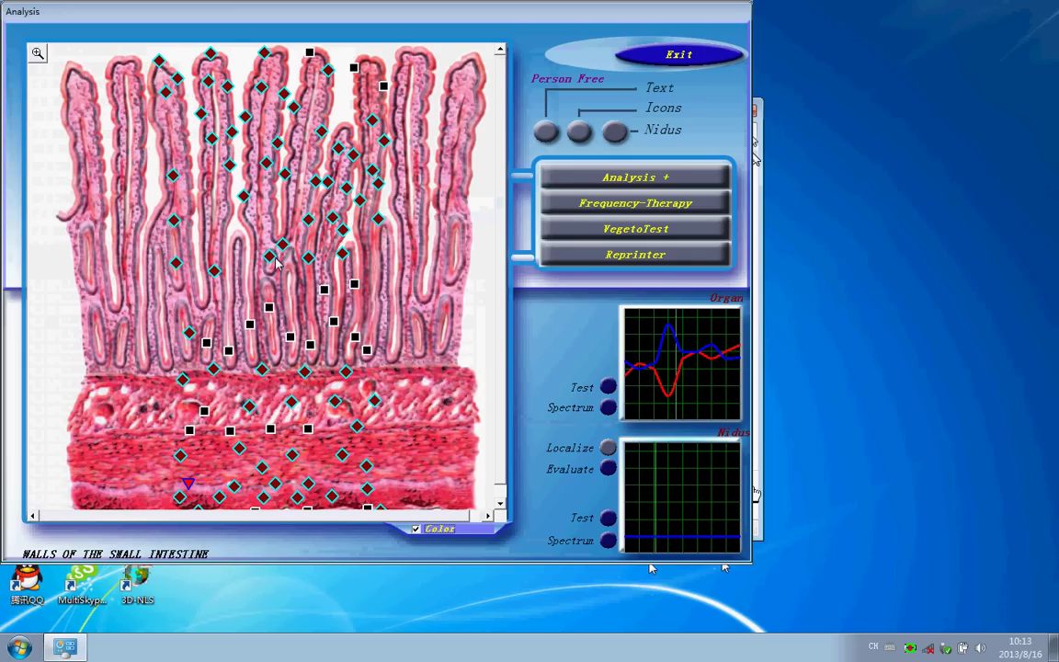
mouse_move(232, 299)
mouse_down()
mouse_move(287, 293)
mouse_move(314, 313)
mouse_move(323, 345)
mouse_move(295, 358)
mouse_move(221, 306)
mouse_move(237, 307)
mouse_up()
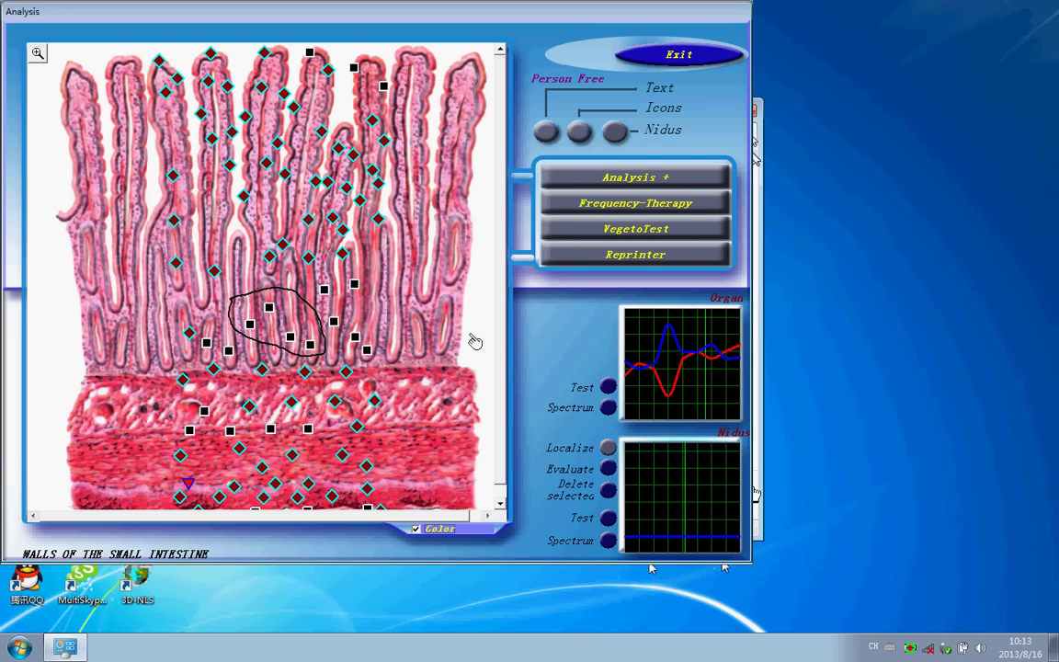
click(607, 469)
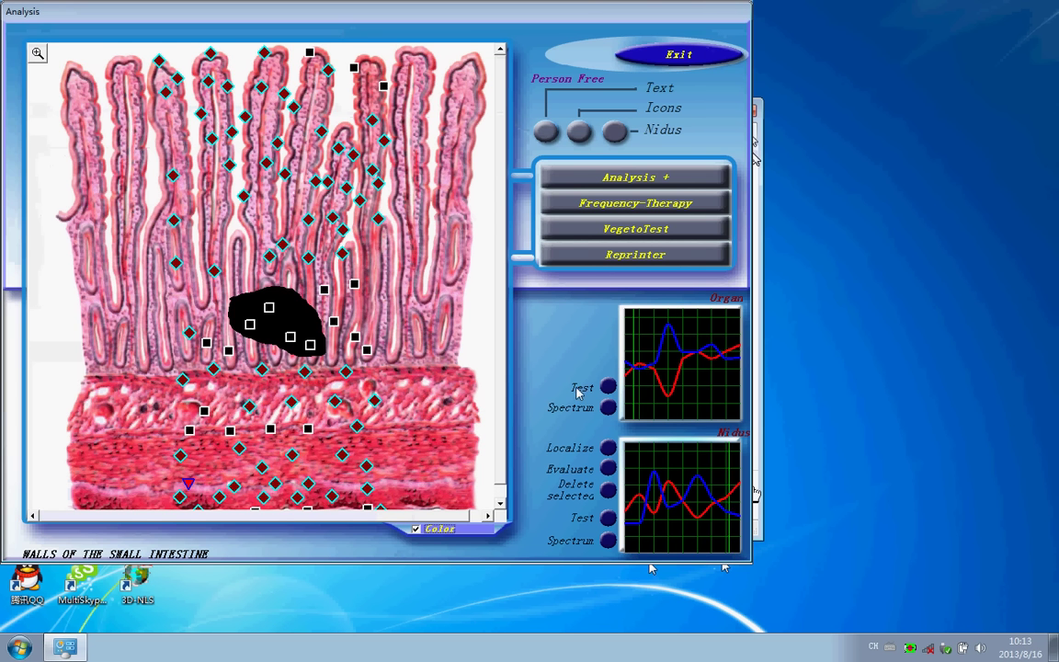
- Run Frequency-Therapy on the small intestine walls with the centre of influence on the uppermost marker of the outlined nidus
click(617, 224)
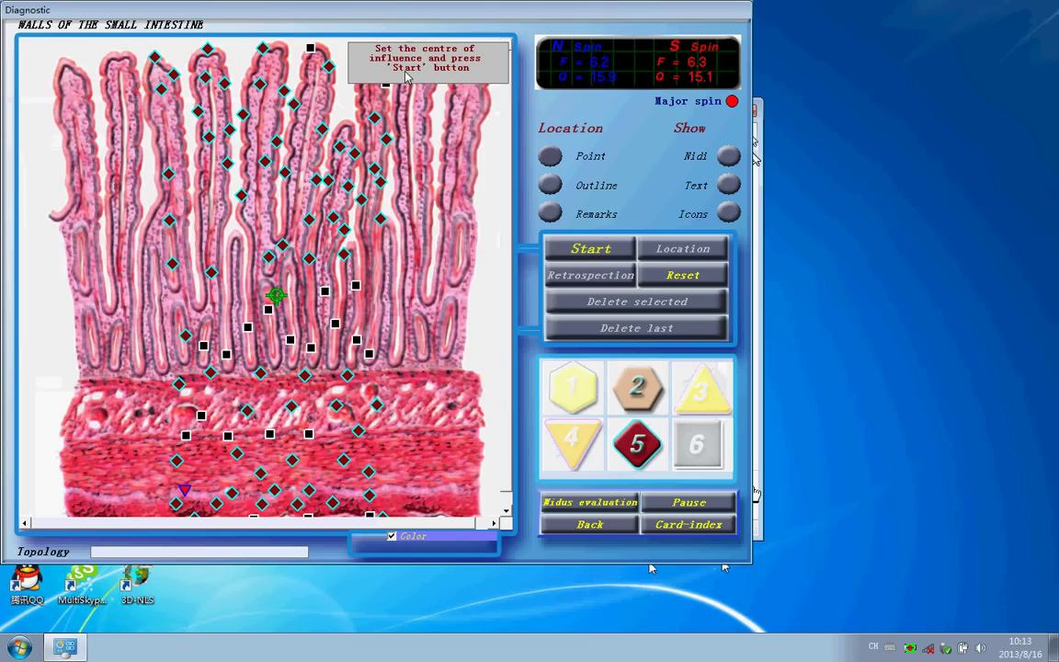
click(599, 256)
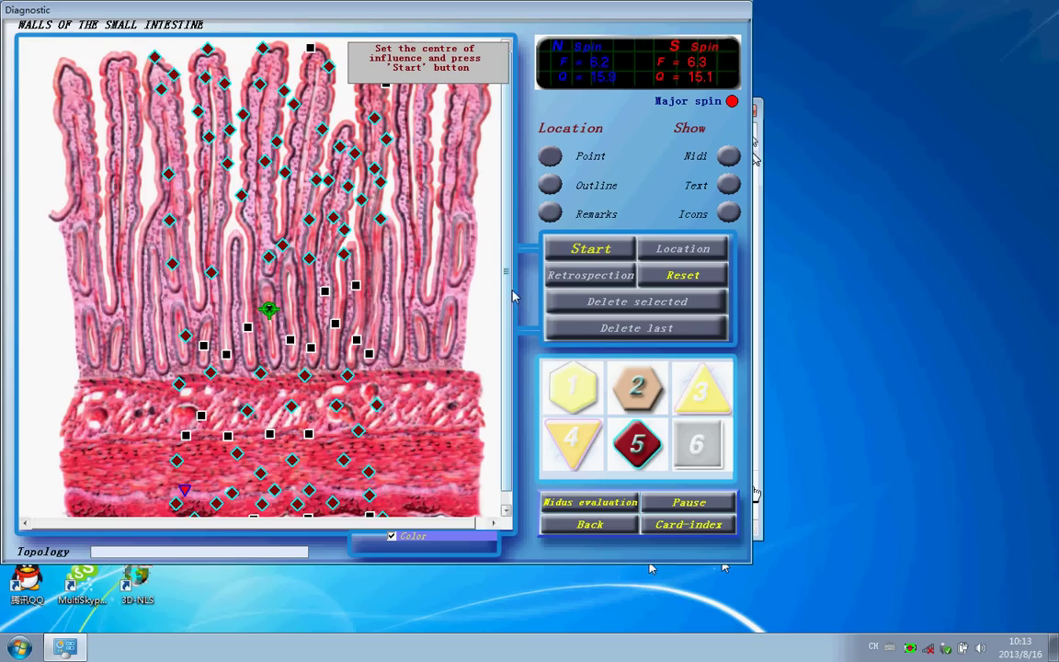
click(606, 255)
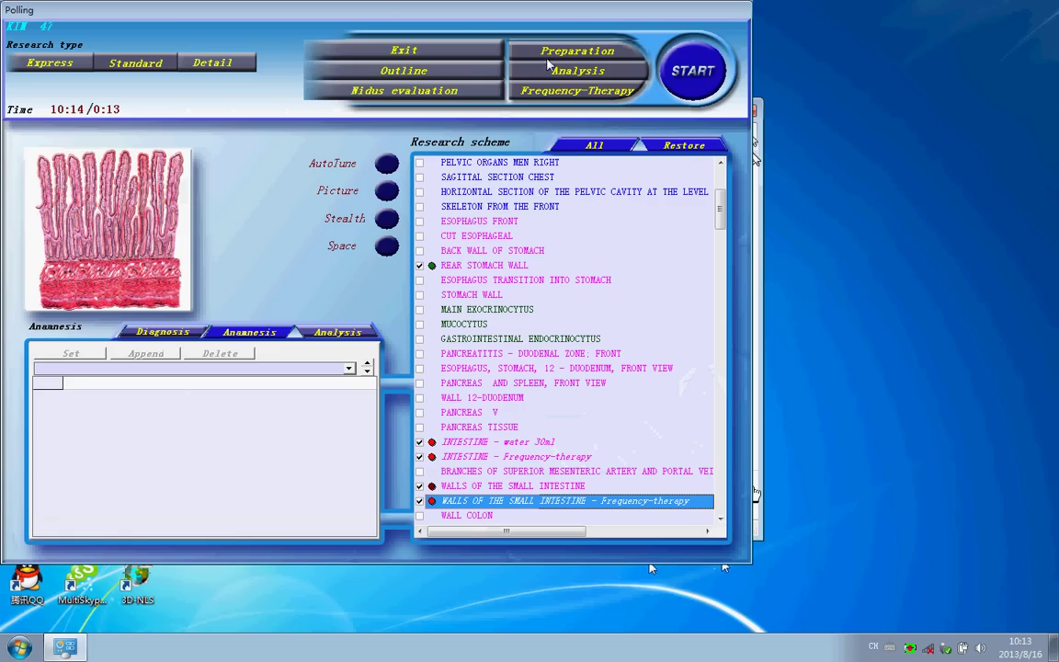
- Compare the small intestine walls' frequency-therapy result with their original research using Auto Search
click(577, 74)
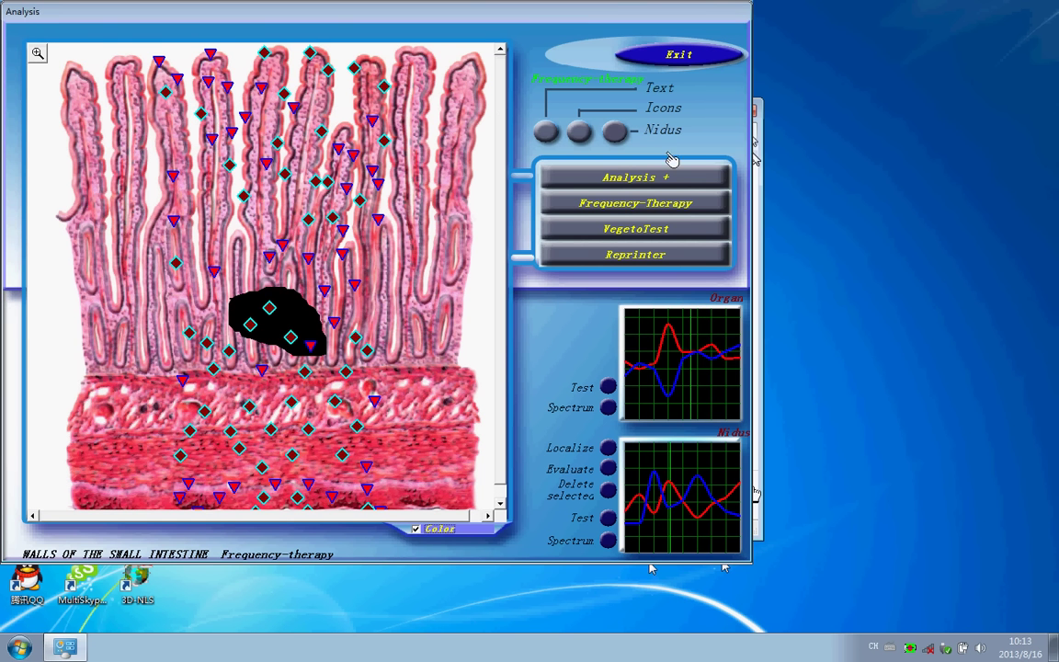
click(642, 179)
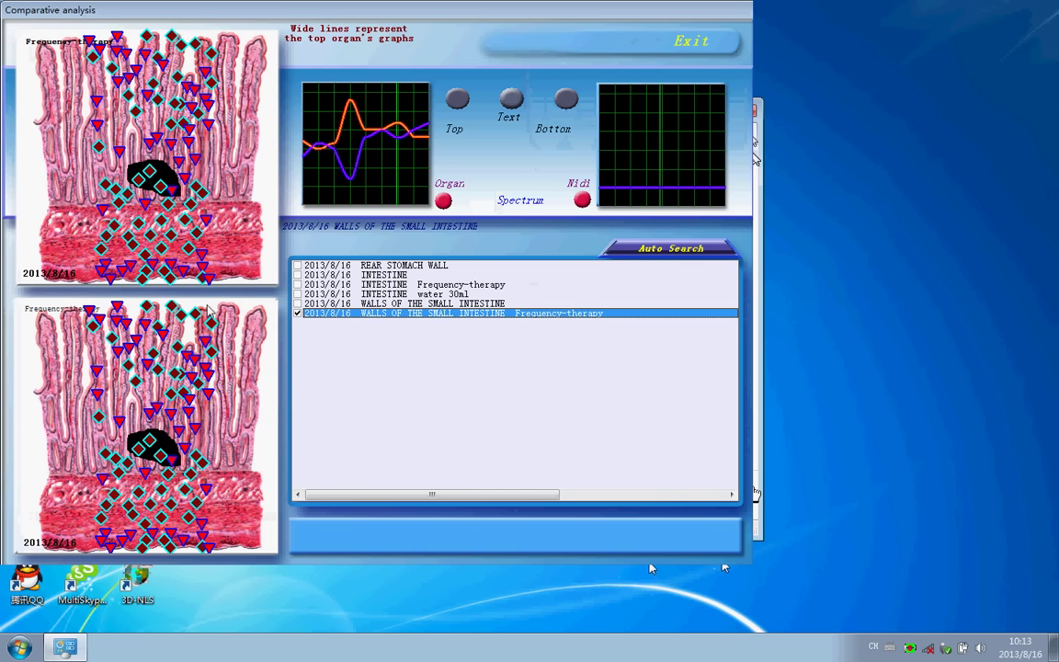
click(685, 254)
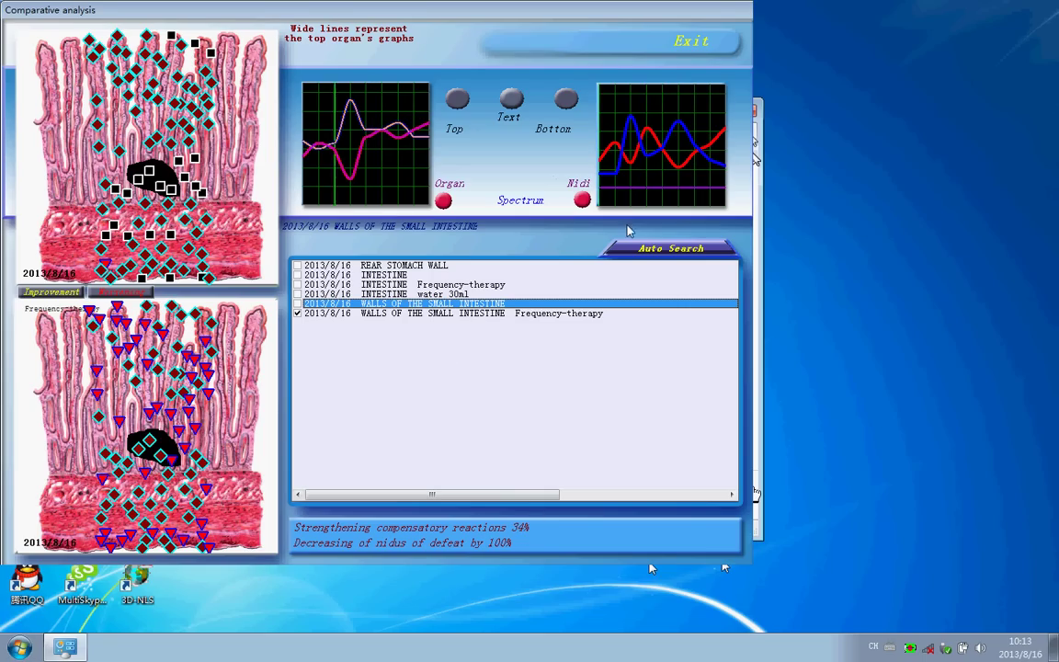
click(618, 44)
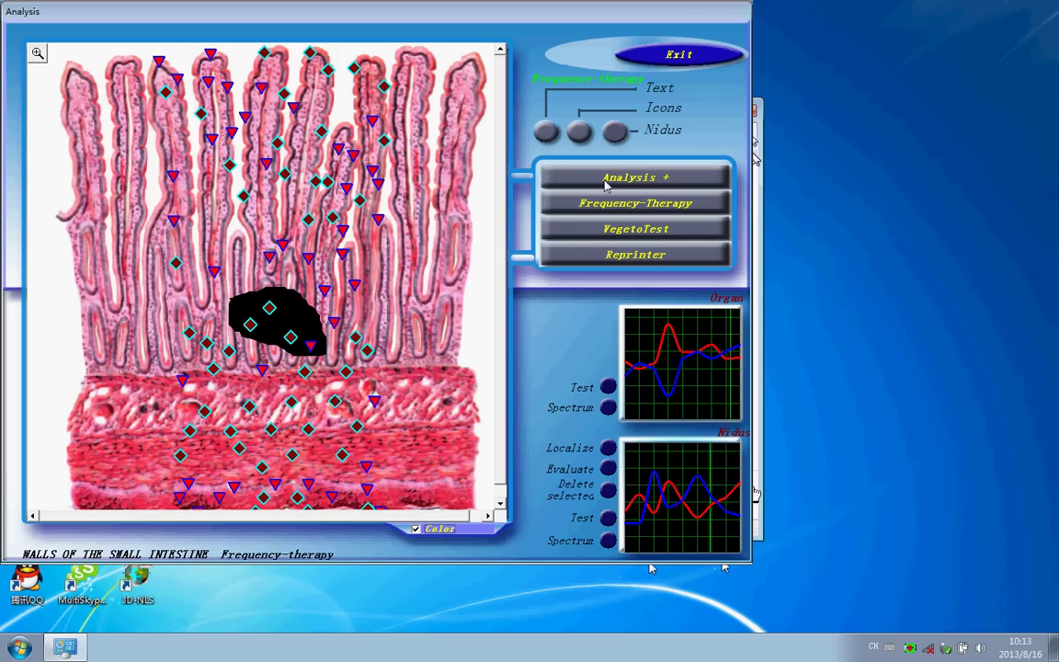
- Open a VegetoTest for the small intestine walls, cancel it without naming a standard, and leave the analysis
click(621, 234)
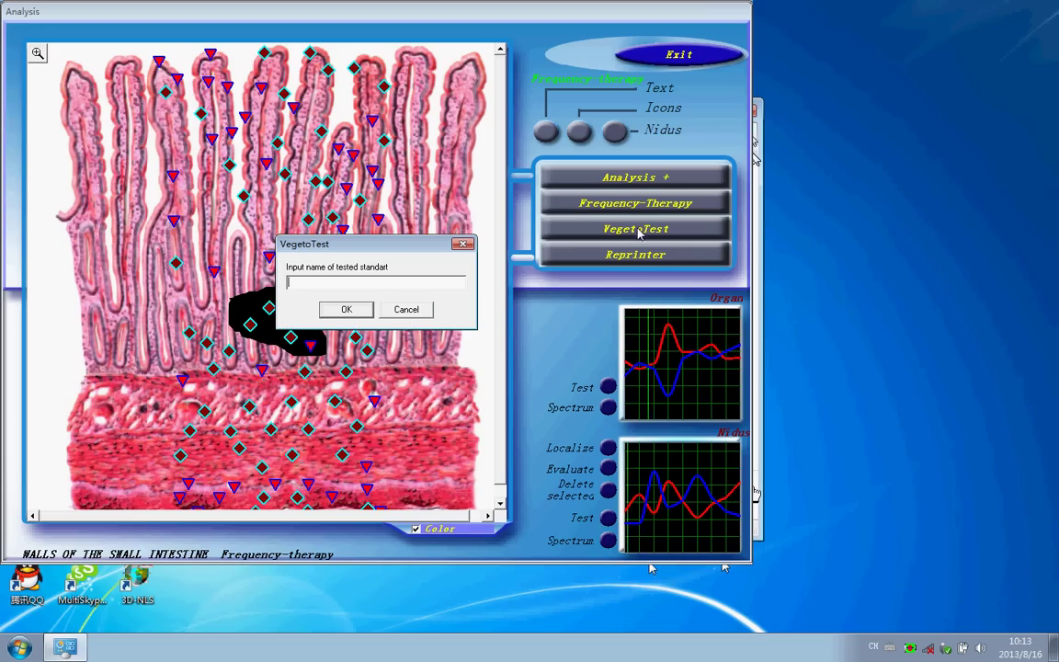
click(462, 245)
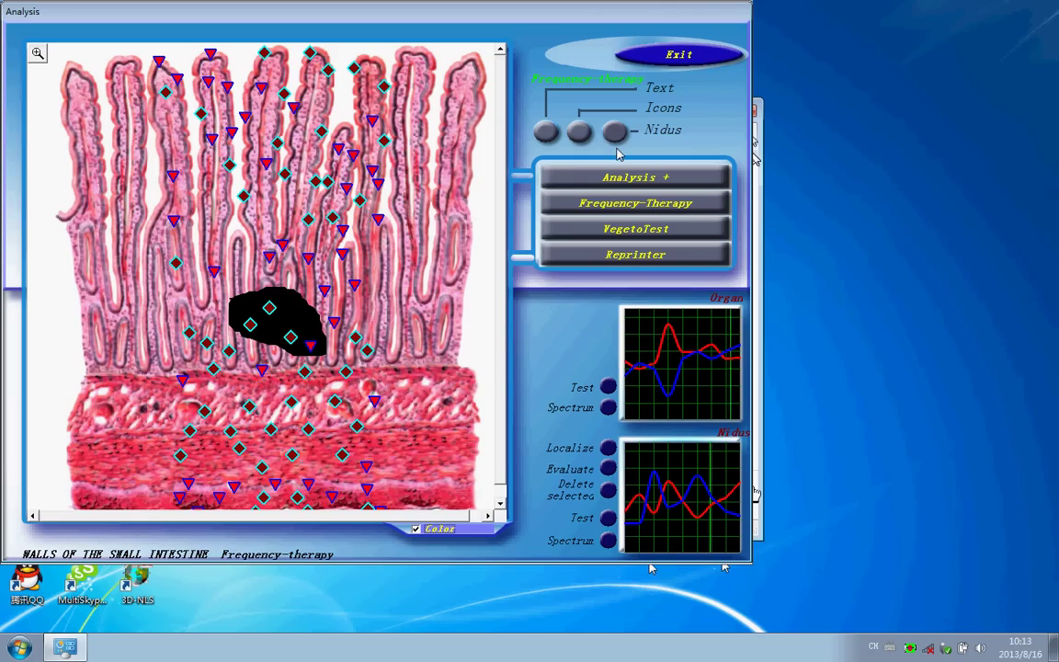
click(685, 57)
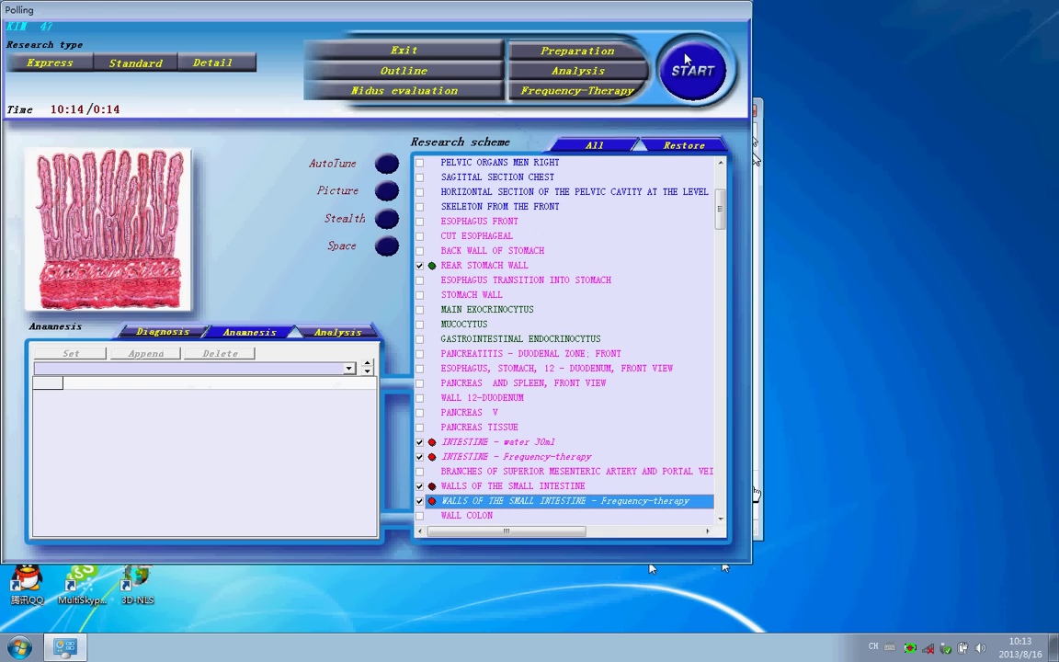